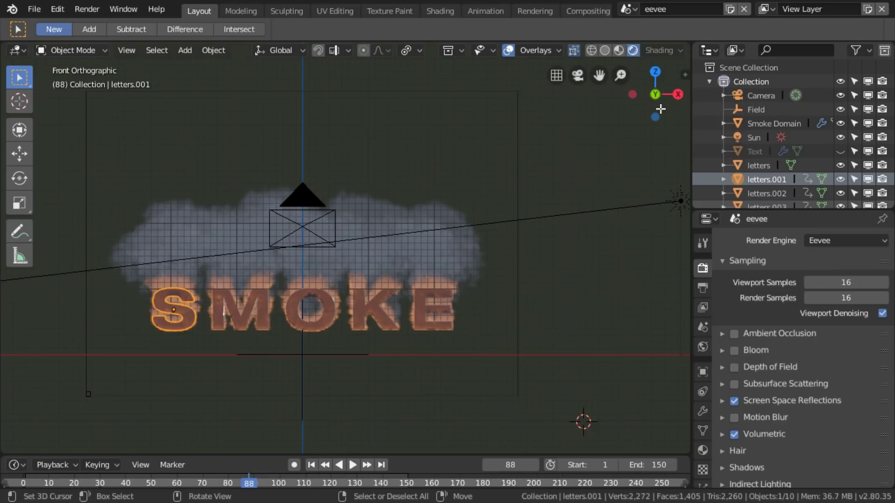
# Step: Enlarge the Outliner so Collection lists all letter objects, letters through letters.005
pyautogui.click(709, 82)
pyautogui.click(709, 82)
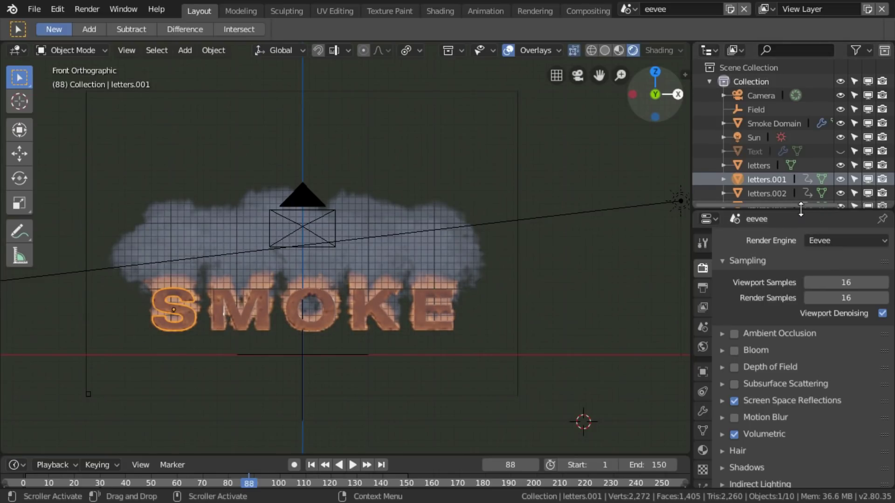
pyautogui.moveTo(800, 209); pyautogui.dragTo(799, 333)
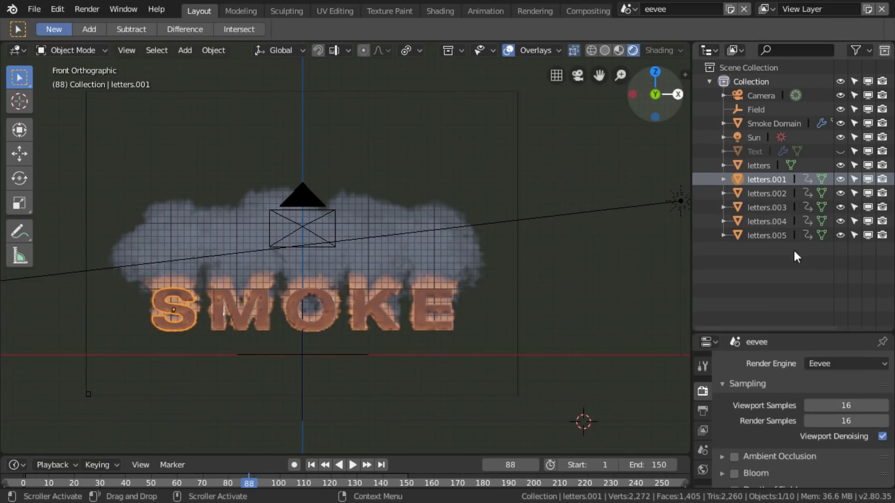
pyautogui.click(710, 82)
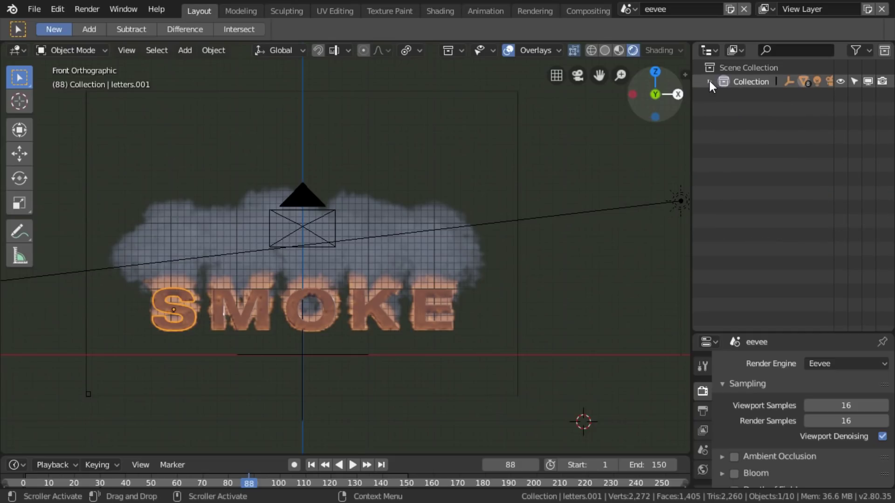
pyautogui.click(709, 82)
pyautogui.moveTo(731, 181); pyautogui.dragTo(719, 298)
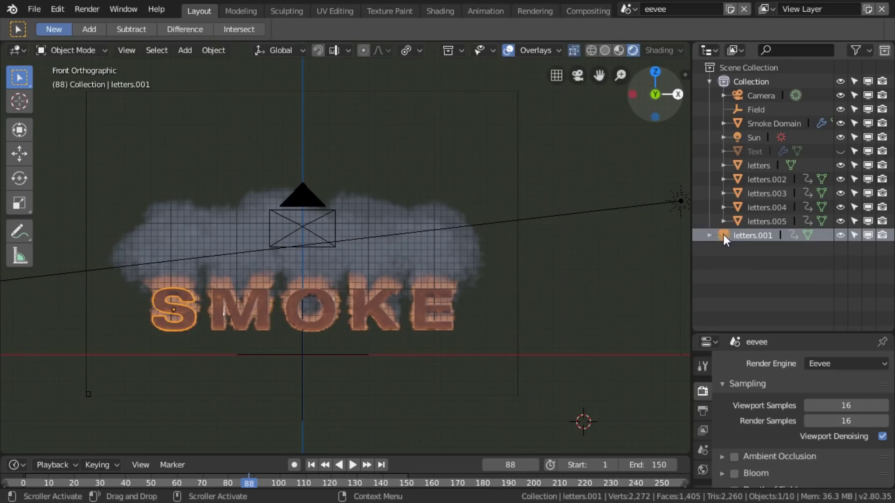
pyautogui.moveTo(723, 234); pyautogui.dragTo(731, 85)
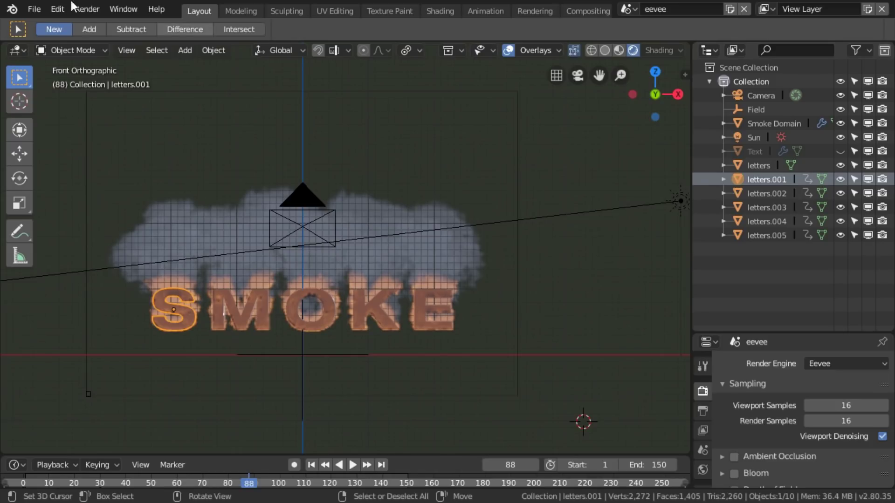
# Step: Switch the main area to a World Shader Editor, centered on the HDR Background and World Output nodes
pyautogui.click(20, 49)
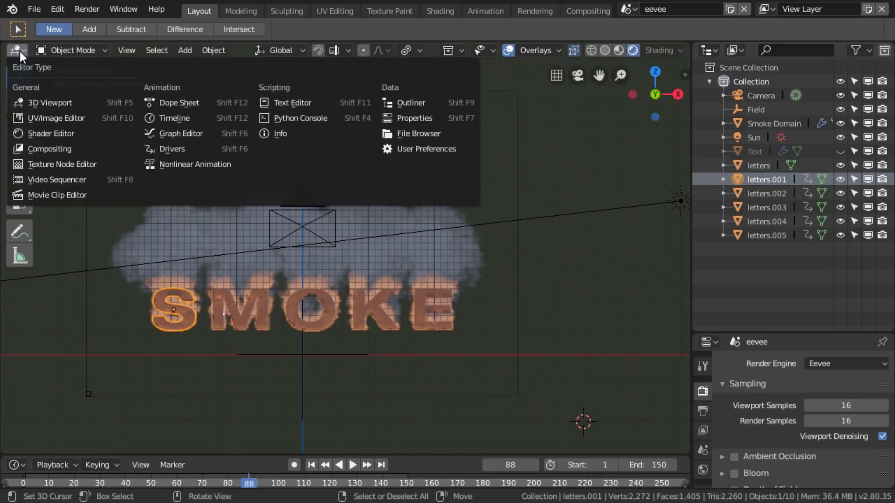
pyautogui.click(63, 128)
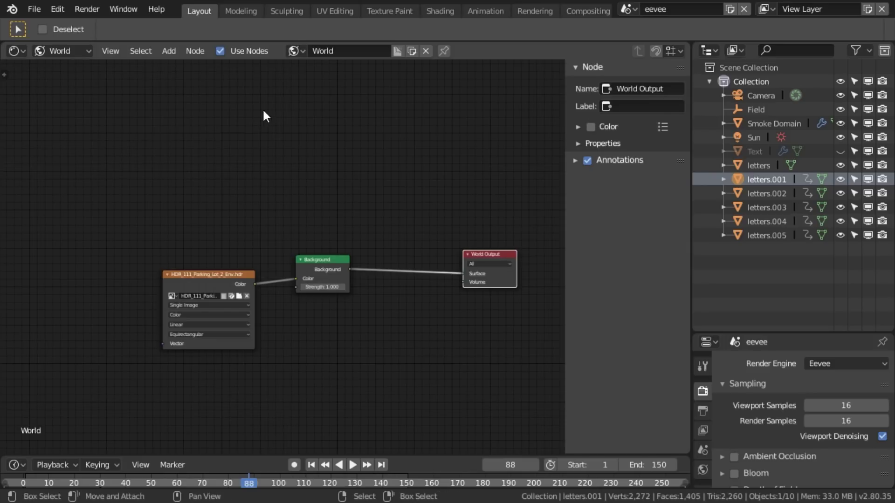
pyautogui.click(54, 52)
pyautogui.click(74, 83)
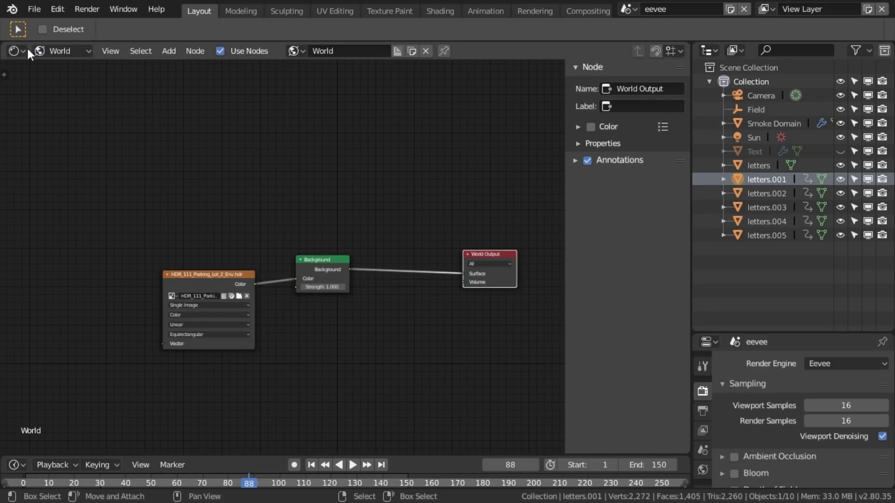
pyautogui.click(55, 51)
pyautogui.click(75, 83)
pyautogui.moveTo(343, 343); pyautogui.dragTo(254, 351, button='middle')
pyautogui.scroll(2, 321, 337)
pyautogui.moveTo(71, 289); pyautogui.dragTo(35, 283)
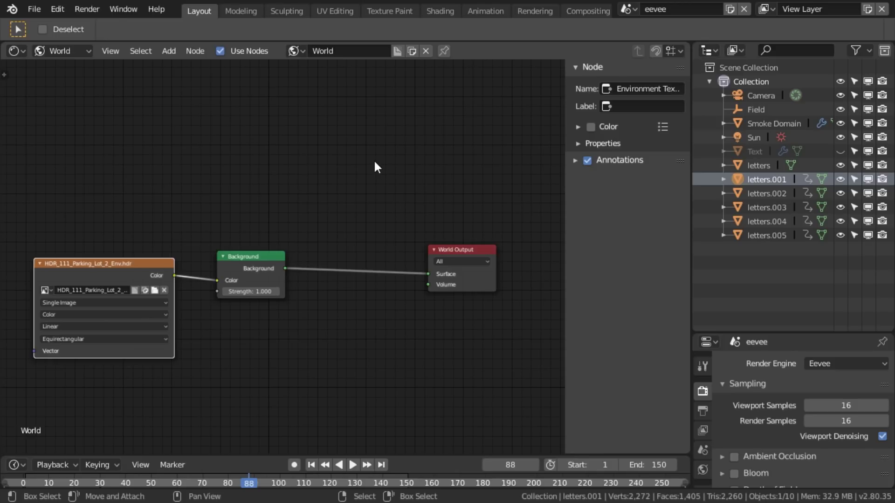
# Step: Insert a Mix Shader on the link between the HDR Background and World Output
pyautogui.hotkey('shift', 'a')
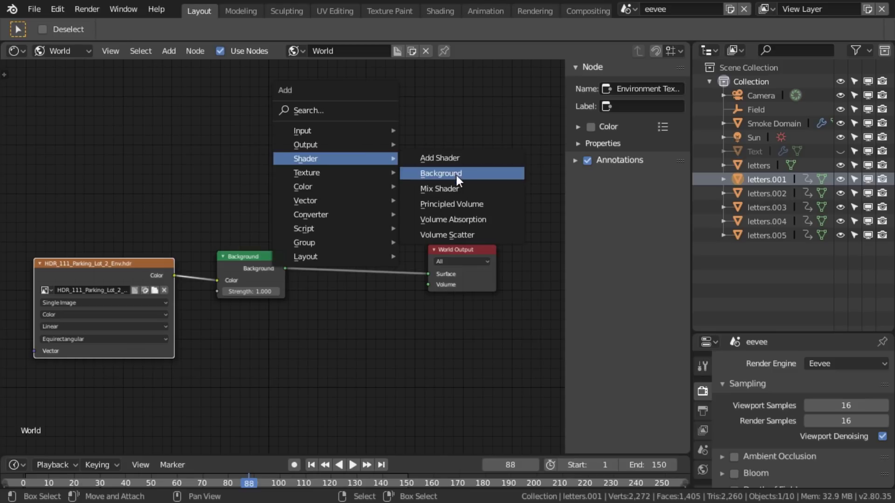
pyautogui.click(447, 188)
pyautogui.click(340, 238)
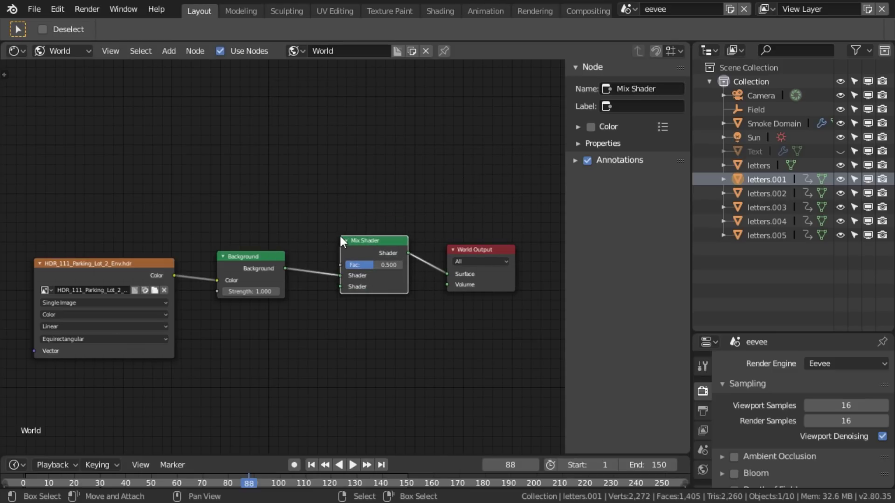
# Step: Duplicate the Background, wire it to the Mix Shader's second Shader input, and set its color near-black
pyautogui.click(247, 255)
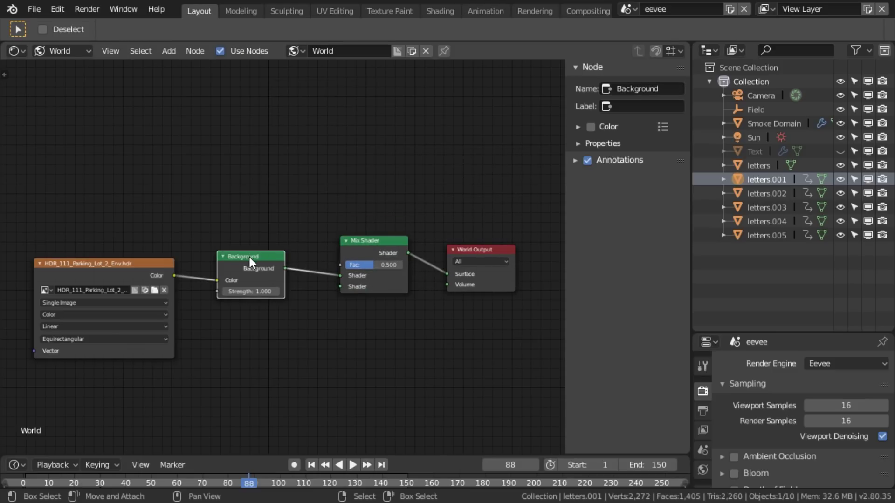
pyautogui.hotkey('shift', 'd')
pyautogui.click(243, 327)
pyautogui.moveTo(281, 338); pyautogui.dragTo(341, 286)
pyautogui.click(264, 351)
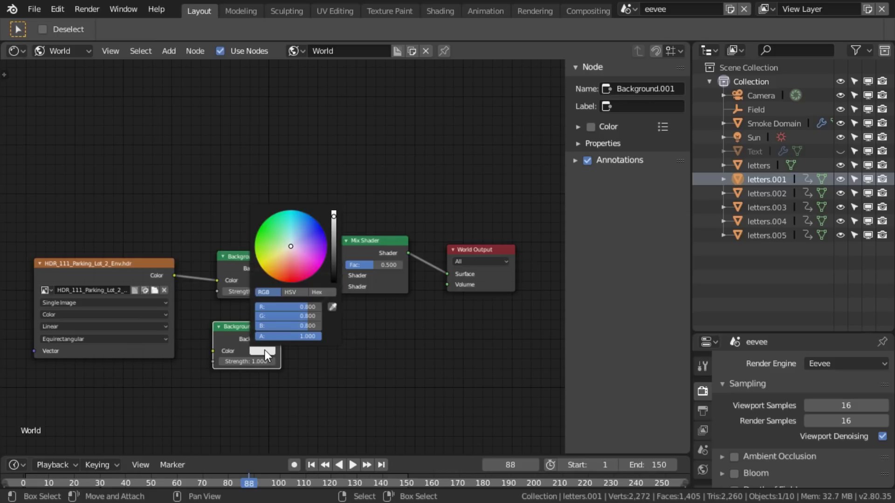
pyautogui.click(333, 270)
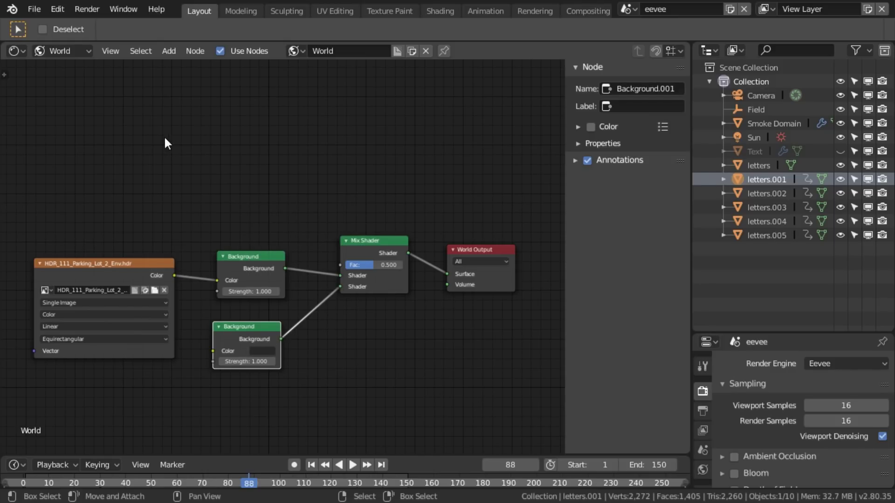
# Step: Add a Light Path node at top left and connect Is Camera Ray to the Mix Shader's Fac
pyautogui.hotkey('shift', 'a')
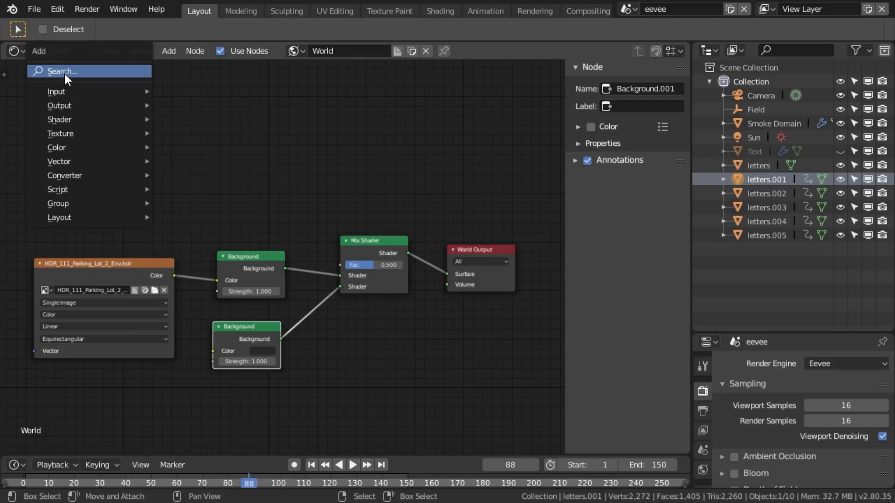
pyautogui.moveTo(66, 96)
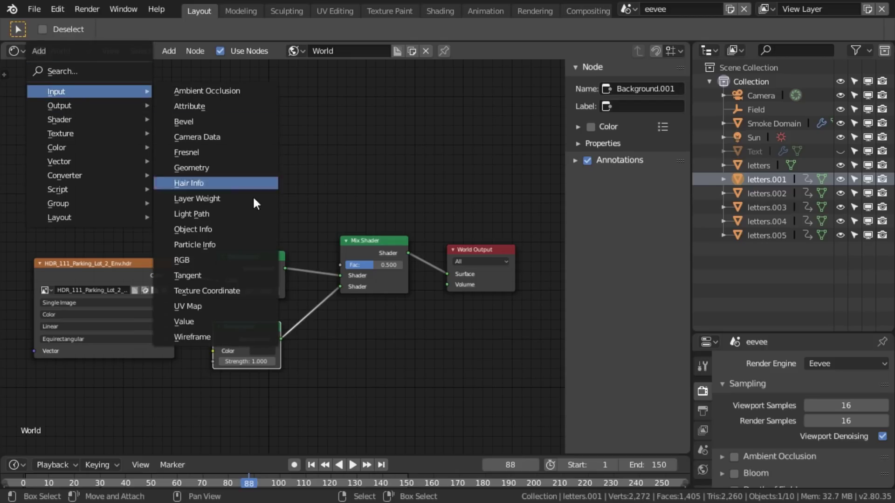
pyautogui.click(227, 213)
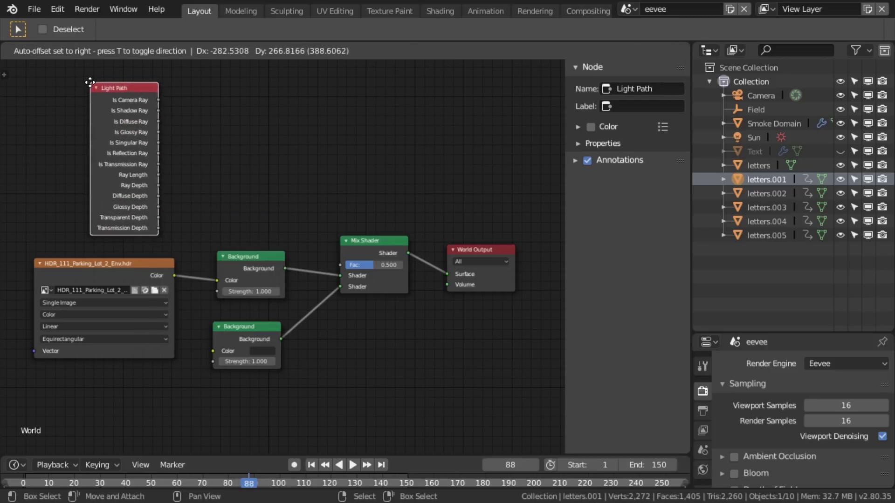
pyautogui.click(90, 82)
pyautogui.moveTo(155, 99); pyautogui.dragTo(342, 264)
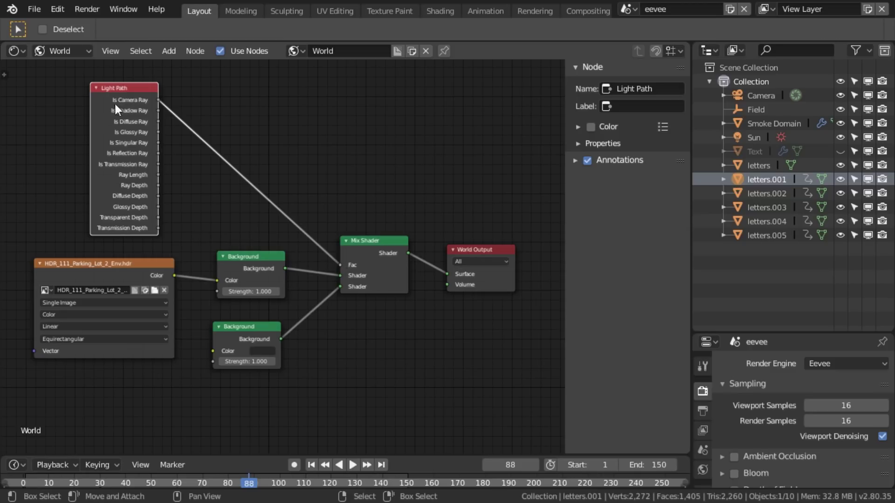
pyautogui.click(237, 325)
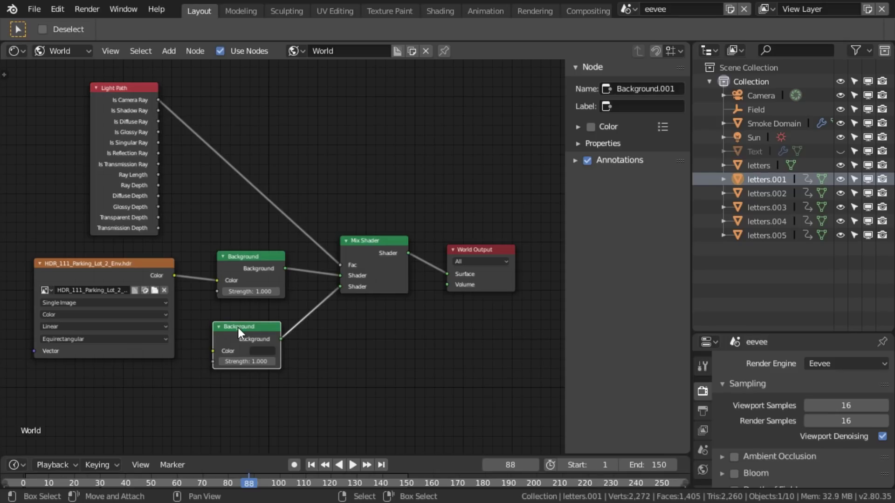
pyautogui.click(260, 259)
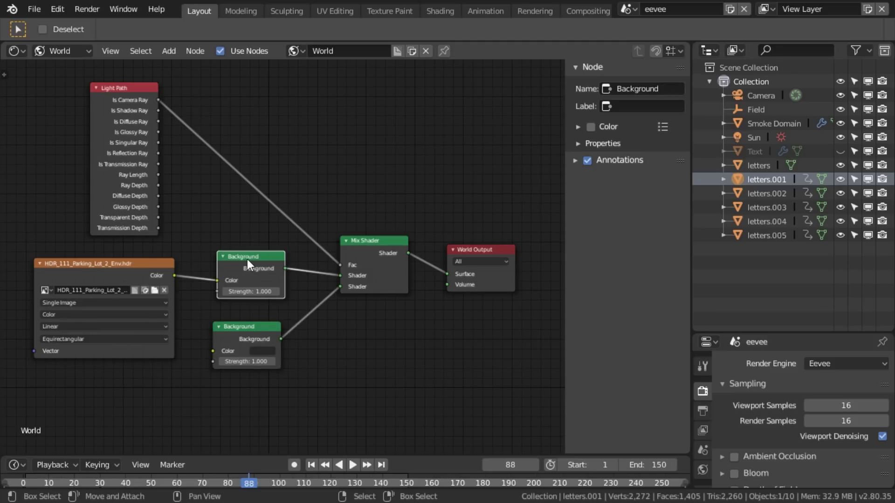
# Step: Return the main area to the 3D Viewport and view the SMOKE letters through the camera
pyautogui.click(16, 54)
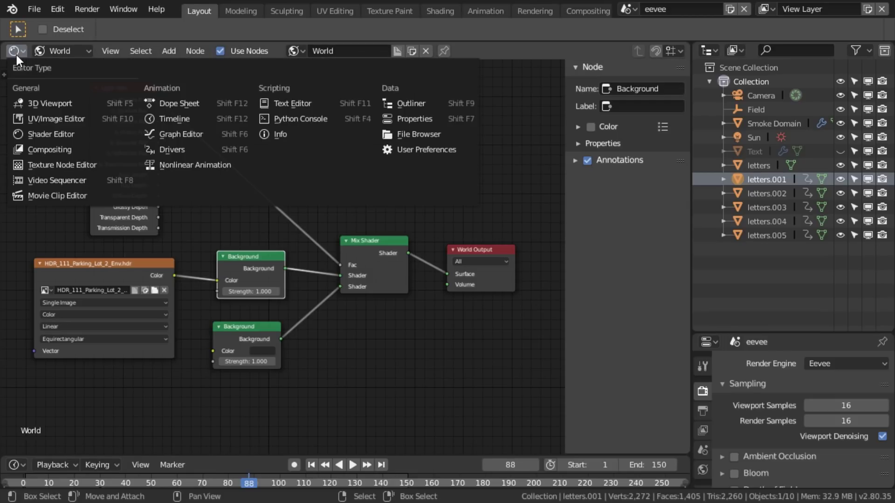
pyautogui.click(75, 100)
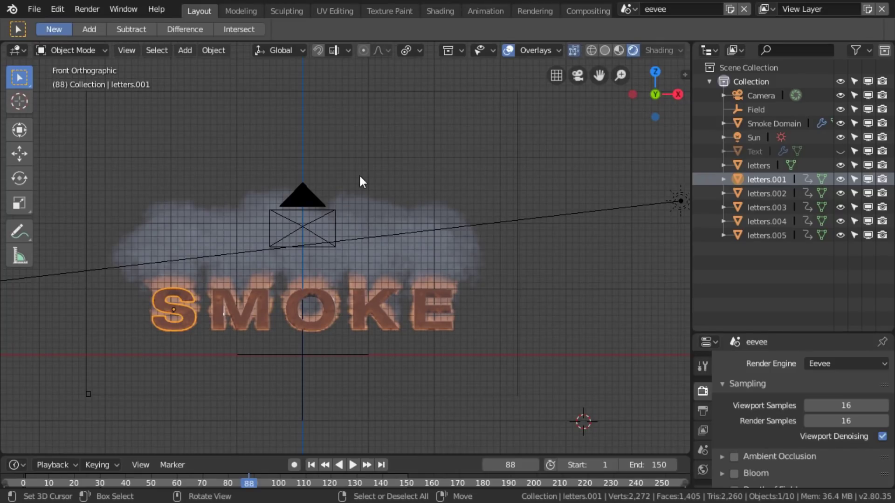
pyautogui.press('KP_0')
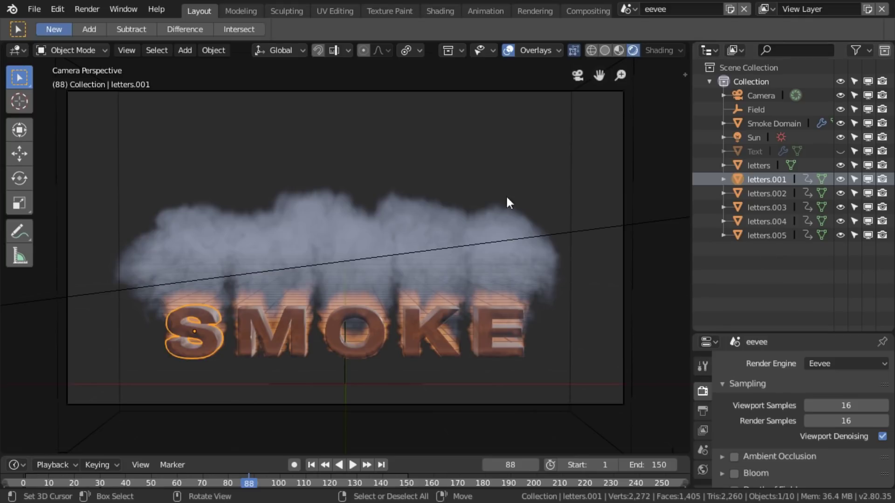
# Step: Set the Film alpha to Transparent in the Render Properties
pyautogui.moveTo(749, 333); pyautogui.dragTo(761, 183)
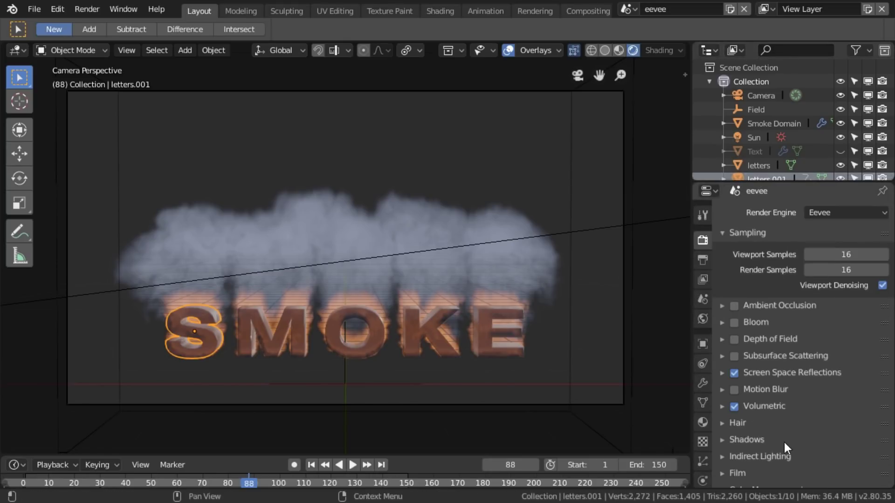
pyautogui.scroll(-5, 783, 443)
pyautogui.click(774, 378)
pyautogui.scroll(-3, 787, 412)
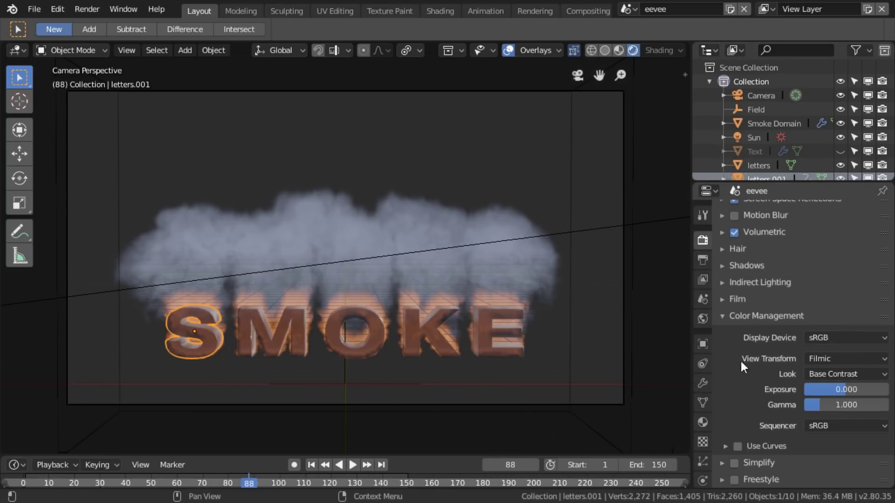
pyautogui.click(725, 297)
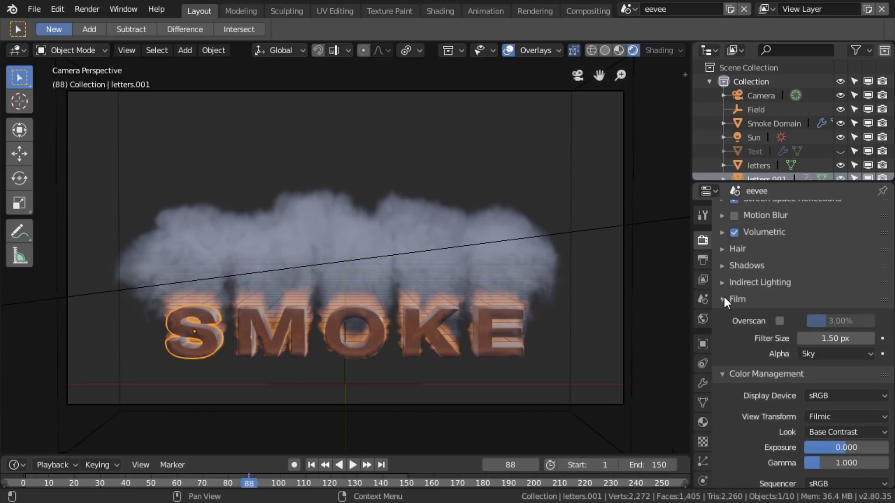
pyautogui.click(841, 352)
pyautogui.click(828, 318)
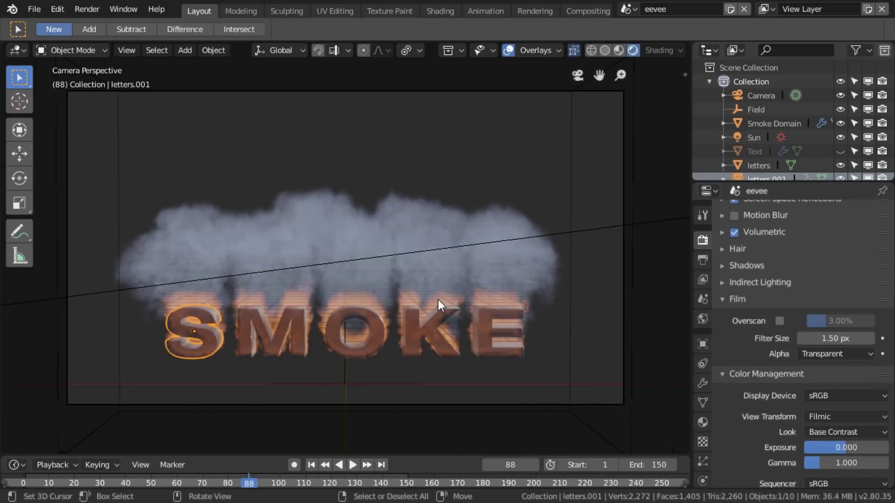
# Step: Render frame 88 and fit the rendered image in the render window
pyautogui.press('F12')
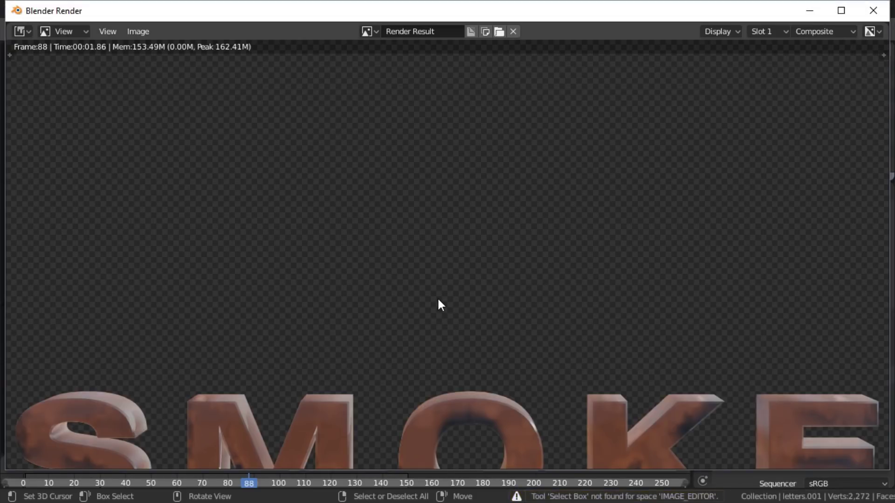
pyautogui.press('Home')
pyautogui.moveTo(462, 391); pyautogui.dragTo(458, 373, button='middle')
pyautogui.scroll(1, 448, 366)
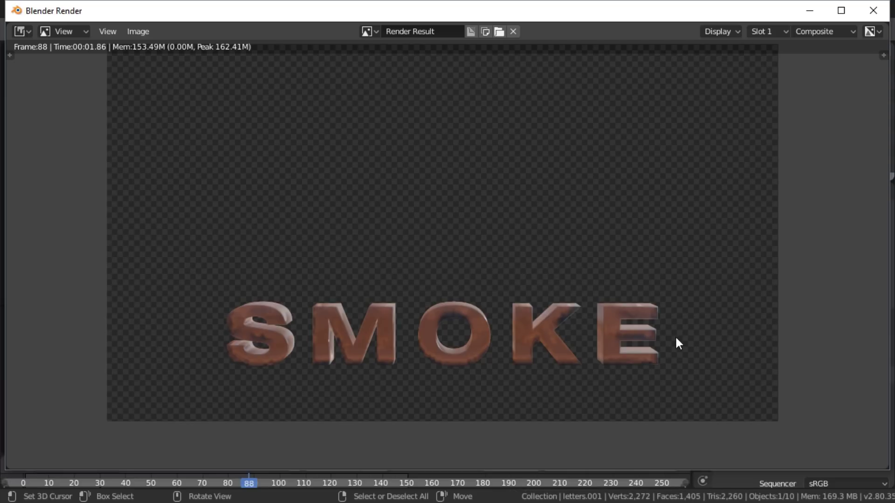
# Step: Close the render window, switch to the Compositor, and enable Use Nodes and Backdrop
pyautogui.click(873, 10)
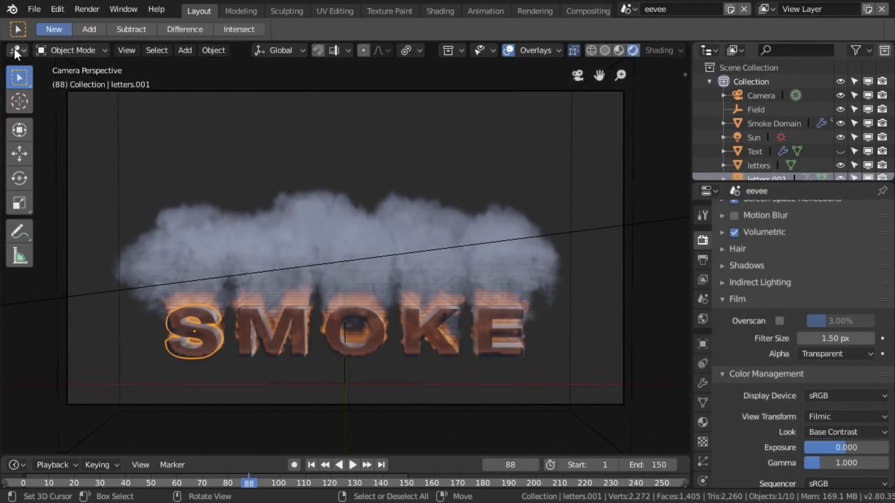
pyautogui.click(15, 48)
pyautogui.click(68, 150)
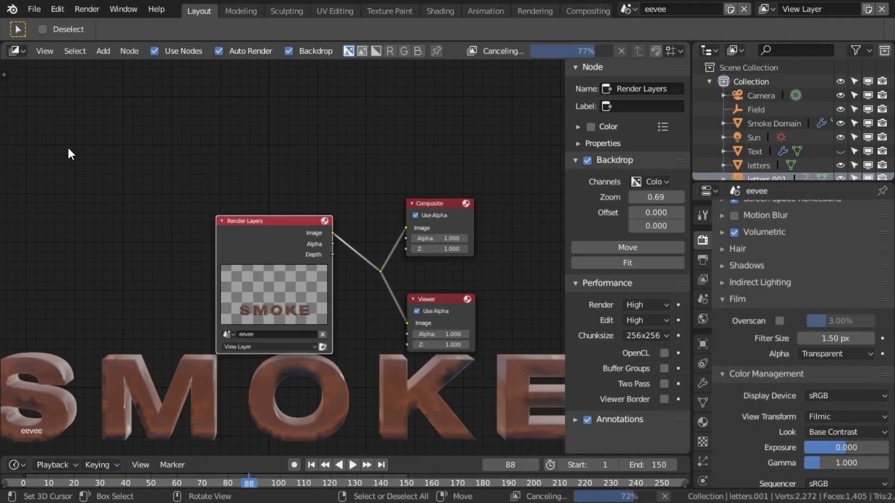
pyautogui.moveTo(324, 230); pyautogui.dragTo(207, 223)
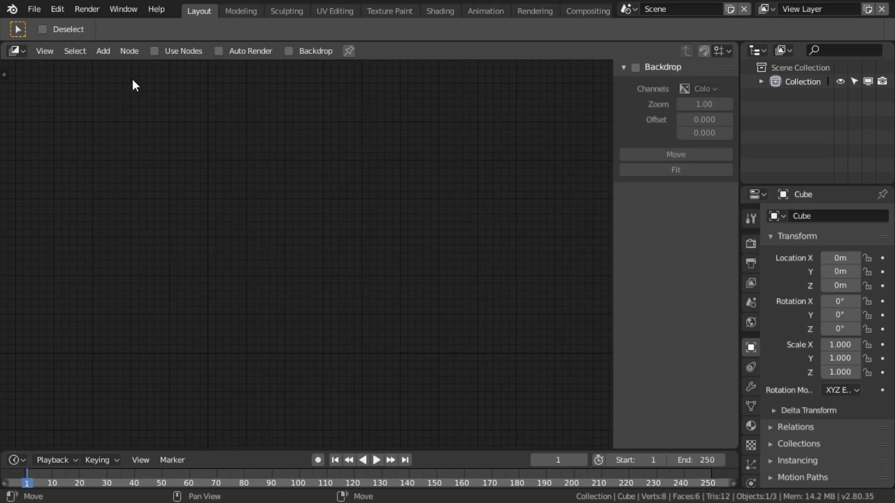
pyautogui.click(155, 51)
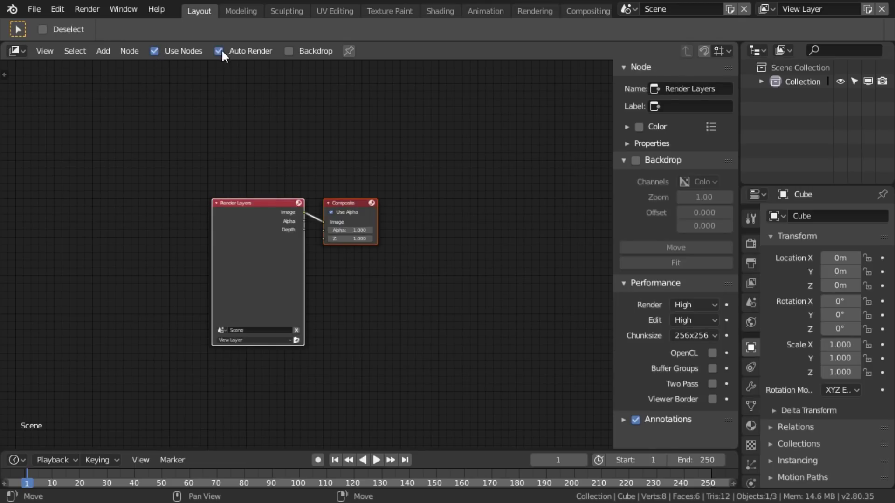
pyautogui.click(289, 50)
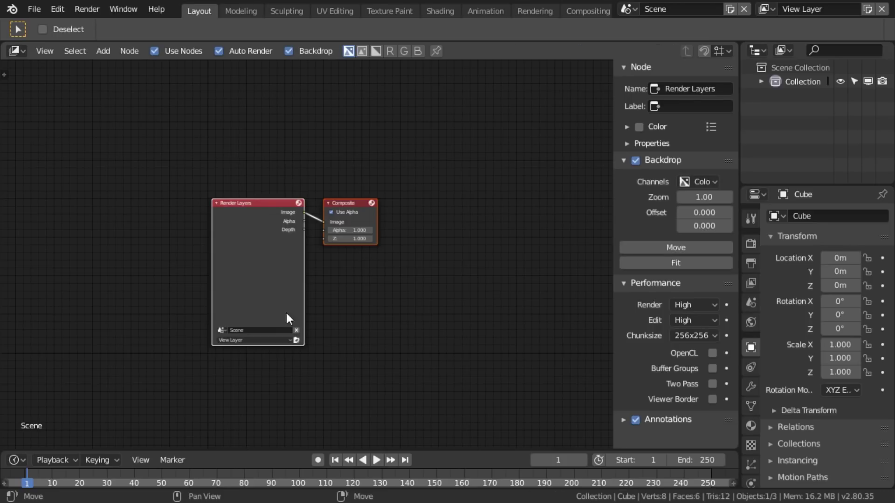
# Step: Spread the Render Layers and Composite nodes apart and add a reroute on their link
pyautogui.moveTo(217, 228); pyautogui.dragTo(165, 229)
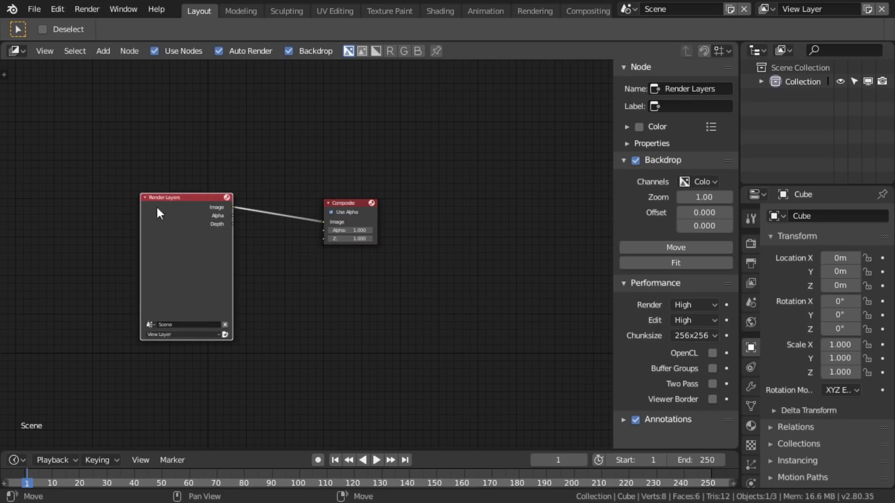
pyautogui.moveTo(348, 200); pyautogui.dragTo(372, 200)
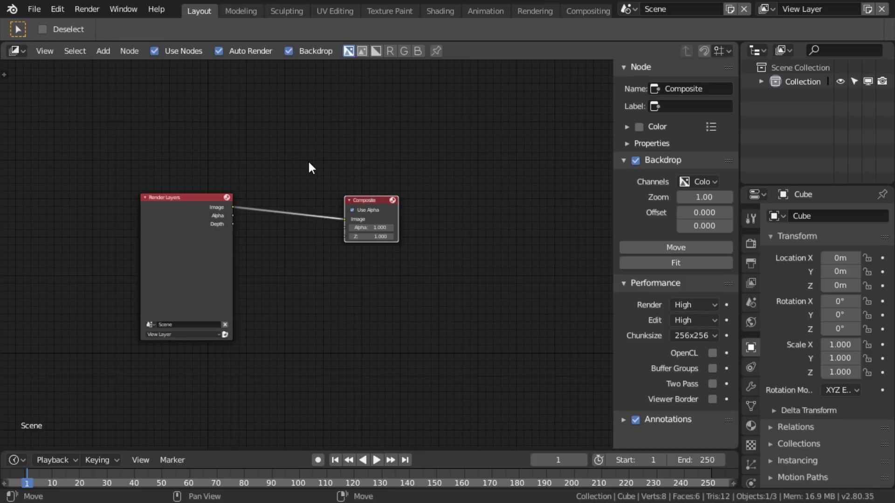
pyautogui.keyDown('shift'); pyautogui.moveTo(303, 182); pyautogui.dragTo(334, 396, button='right'); pyautogui.keyUp('shift')
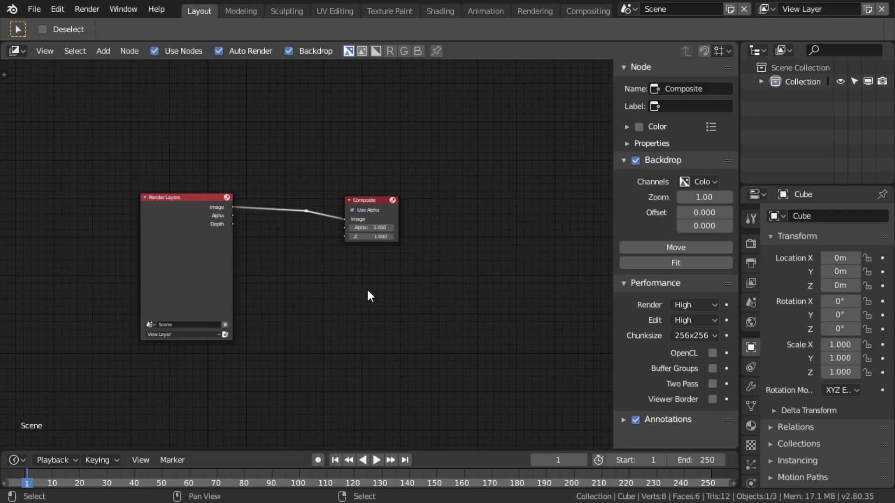
# Step: Add a Viewer node below Composite fed from the reroute, and shrink the backdrop
pyautogui.hotkey('shift', 'a')
pyautogui.moveTo(345, 323)
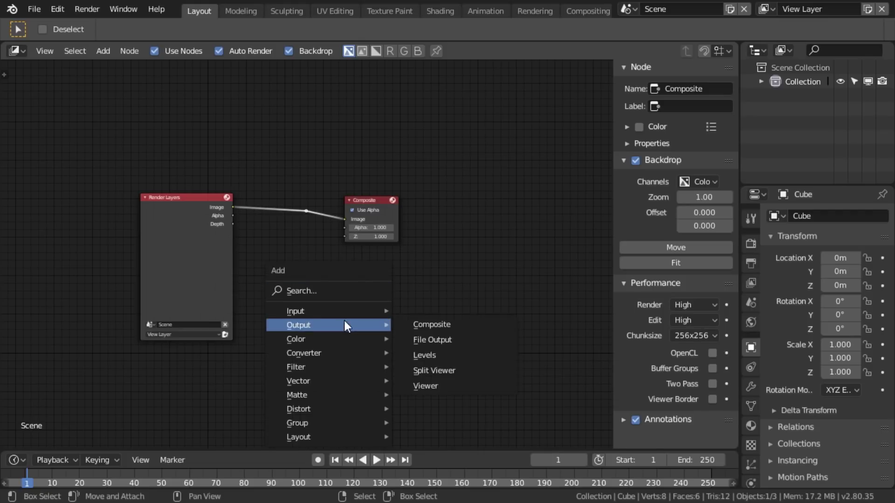
pyautogui.click(431, 386)
pyautogui.click(304, 254)
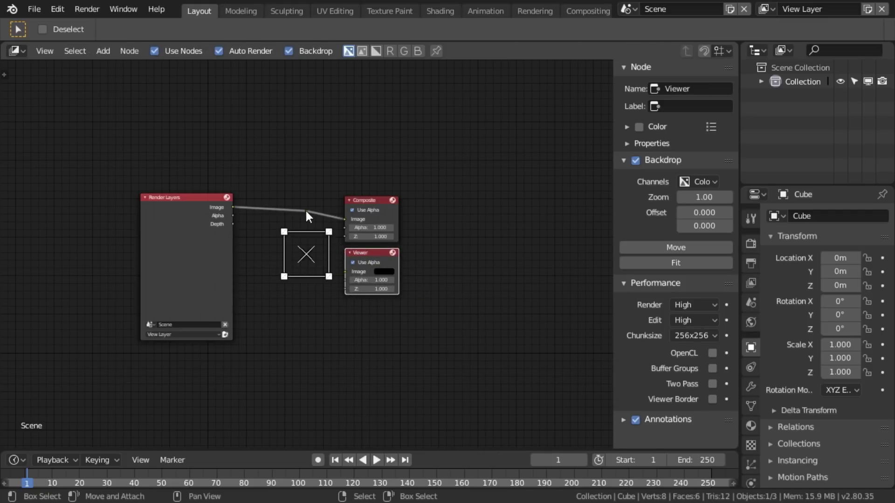
pyautogui.moveTo(305, 209); pyautogui.dragTo(347, 277)
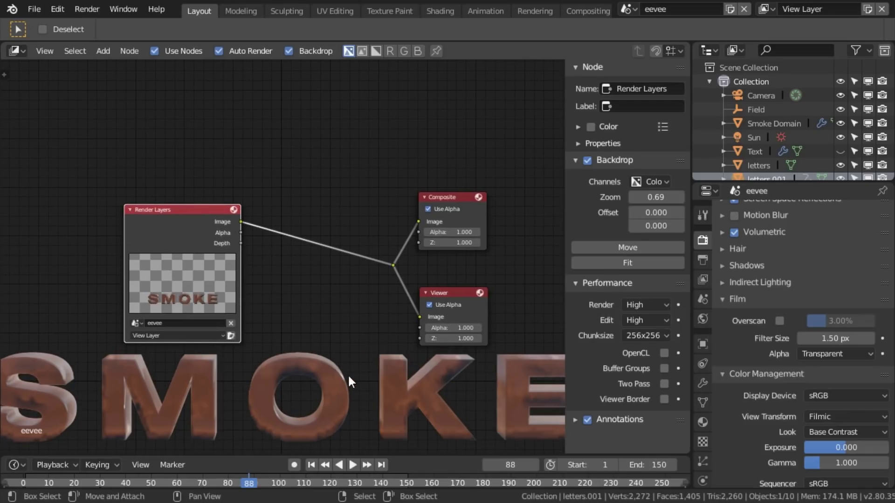
pyautogui.press('v')
pyautogui.press('v')
pyautogui.moveTo(294, 339); pyautogui.dragTo(290, 294, button='middle')
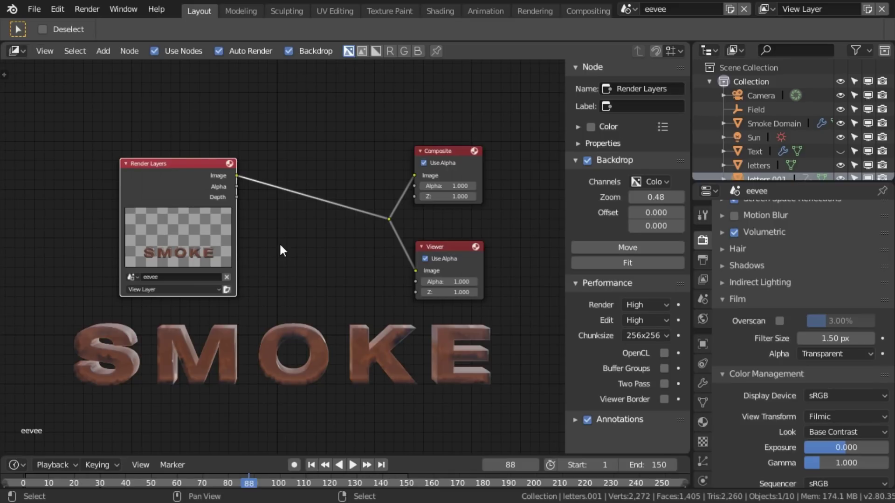
# Step: Search-add a Set Alpha node onto the Render Layers–Composite link and rewire Render Layers Image to the reroute
pyautogui.hotkey('shift', 'a')
pyautogui.click(245, 225)
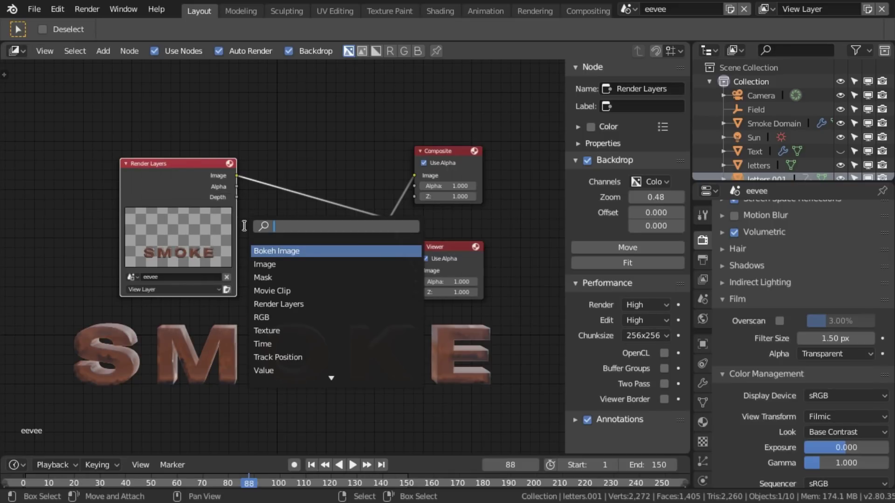
pyautogui.write('set')
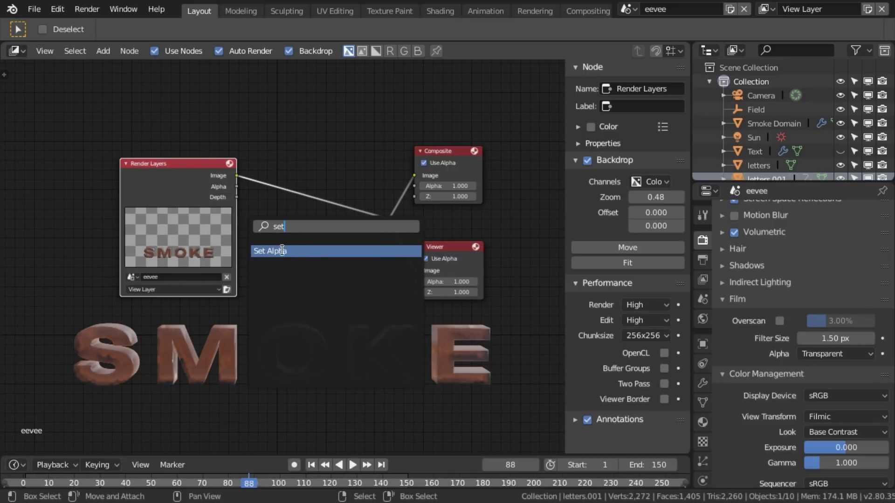
pyautogui.click(280, 251)
pyautogui.click(275, 198)
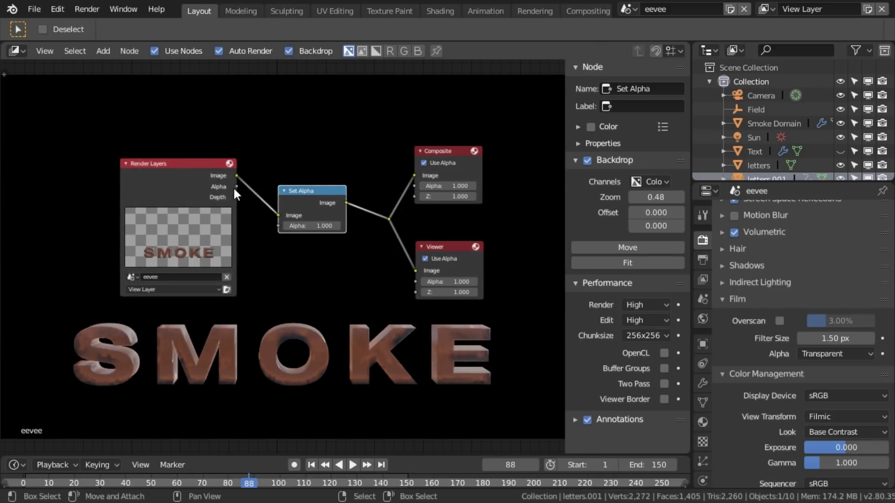
pyautogui.moveTo(228, 181); pyautogui.dragTo(191, 200)
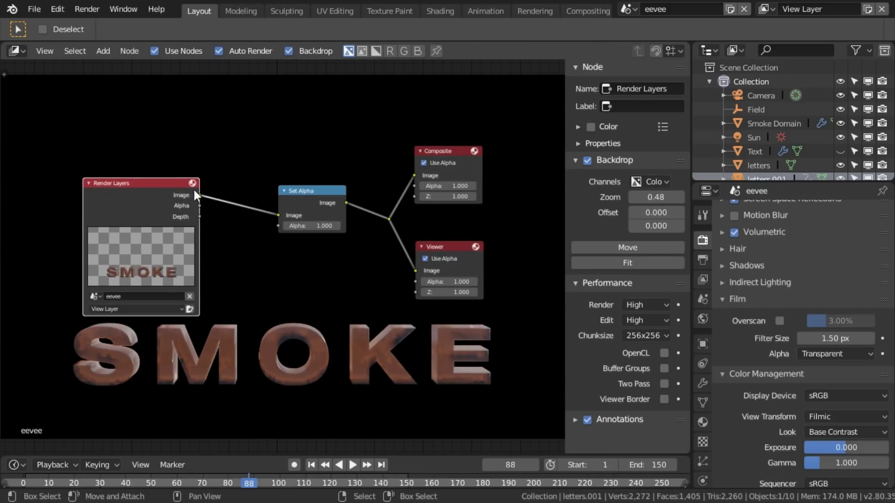
pyautogui.moveTo(195, 192); pyautogui.dragTo(390, 219)
pyautogui.click(304, 191)
# Step: Delete Set Alpha, set Film alpha to Sky, and re-render the smoking letters
pyautogui.press('x')
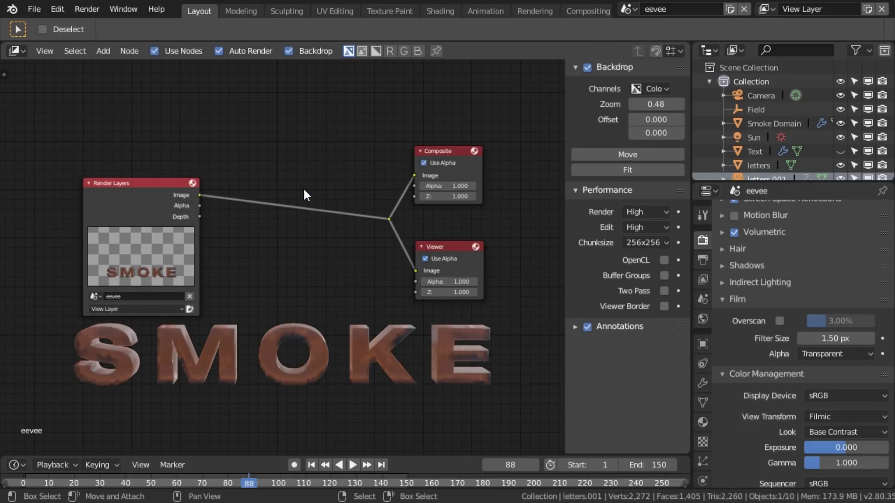
pyautogui.click(834, 350)
pyautogui.click(831, 338)
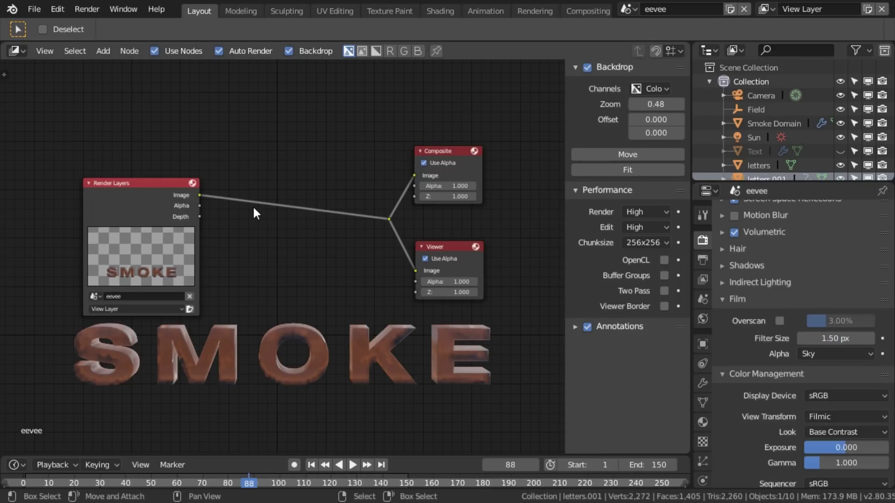
pyautogui.press('F12')
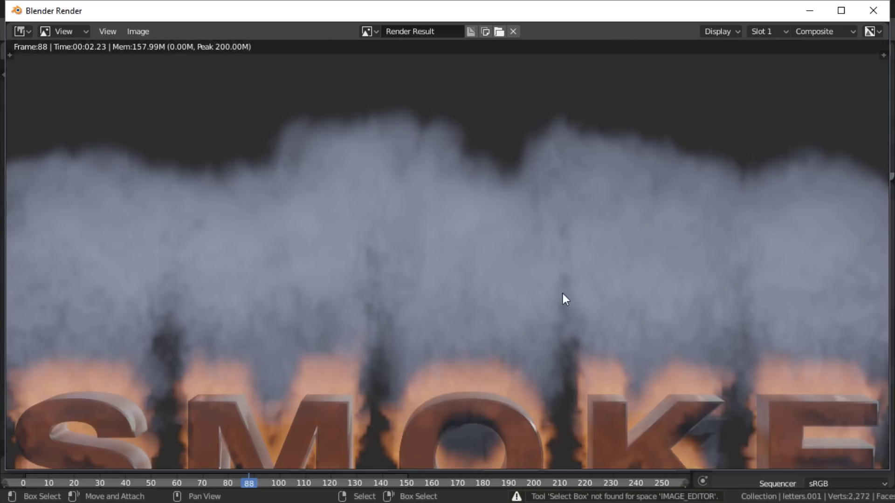
pyautogui.keyDown('ctrl'); pyautogui.moveTo(563, 294); pyautogui.dragTo(442, 325, button='middle'); pyautogui.keyUp('ctrl')
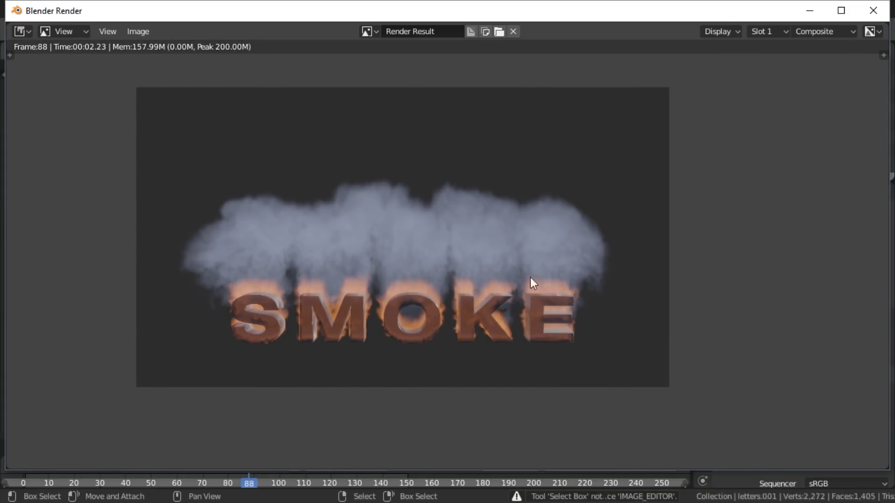
pyautogui.click(872, 10)
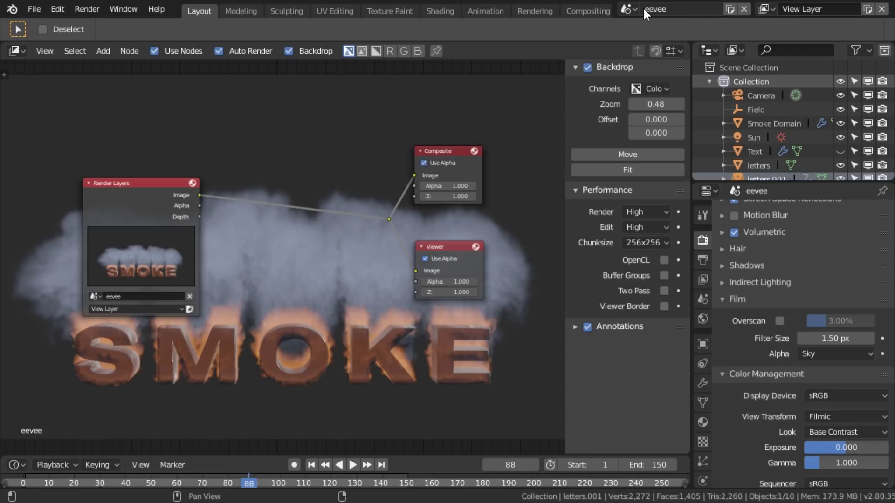
# Step: Create a copy of the eevee scene and name it 'workbench'
pyautogui.click(731, 10)
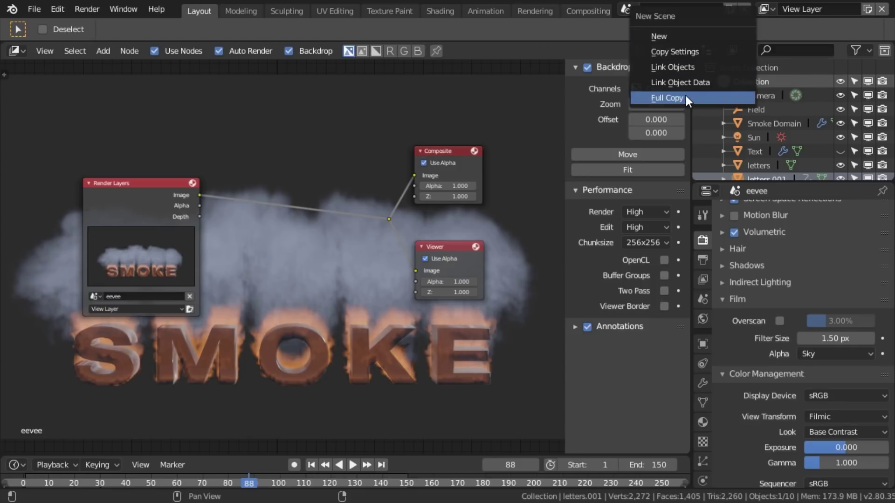
pyautogui.click(671, 68)
pyautogui.click(679, 8)
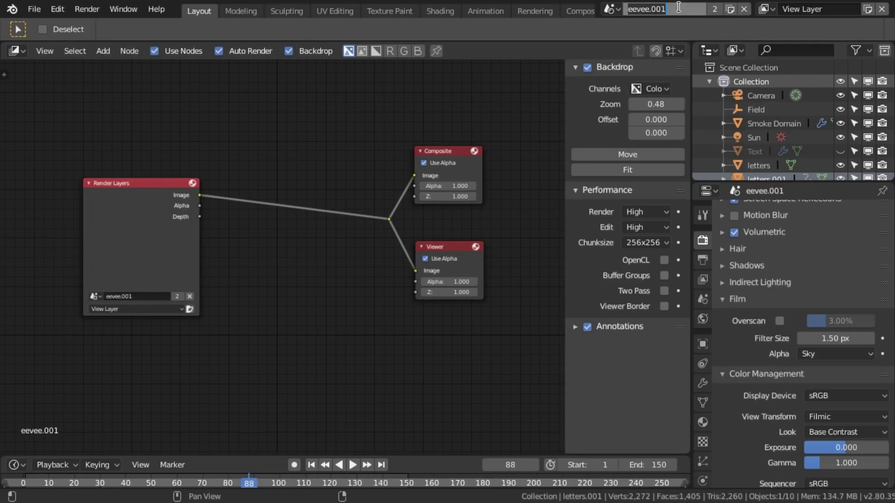
pyautogui.write('workbench')
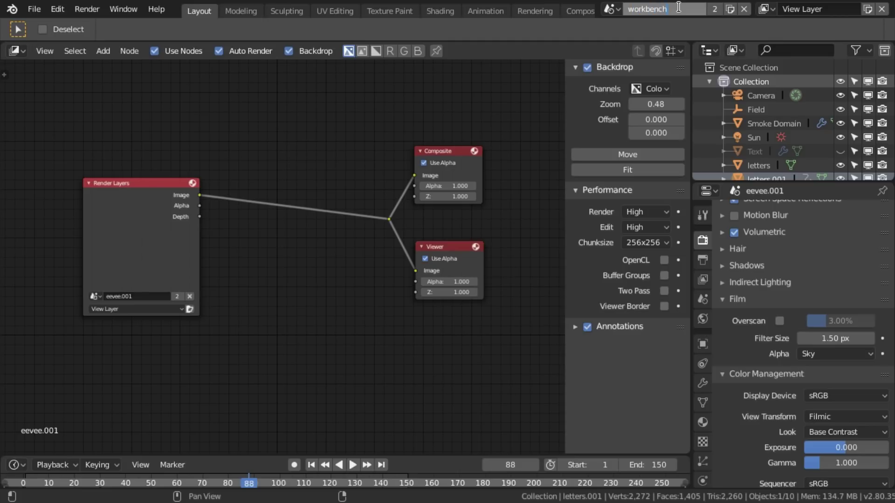
pyautogui.press('Return')
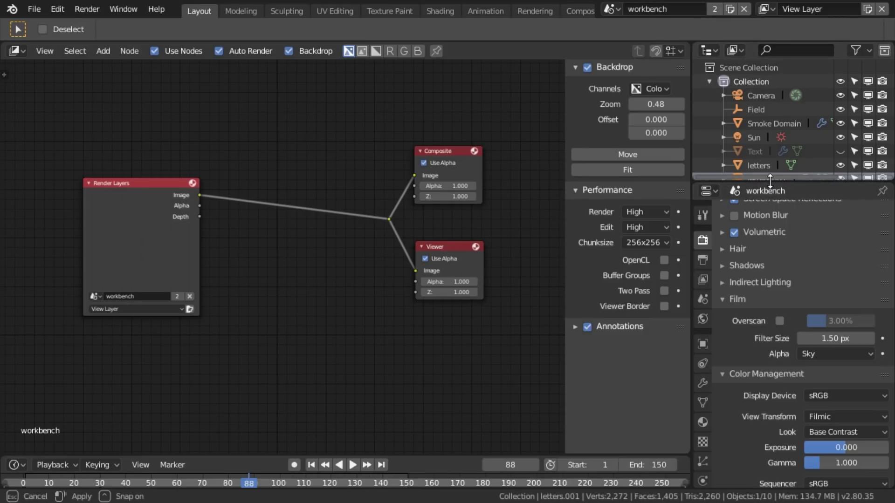
# Step: Enlarge the Outliner to list all objects, then give the render properties more room
pyautogui.moveTo(769, 187); pyautogui.dragTo(771, 278)
pyautogui.click(710, 82)
pyautogui.click(710, 82)
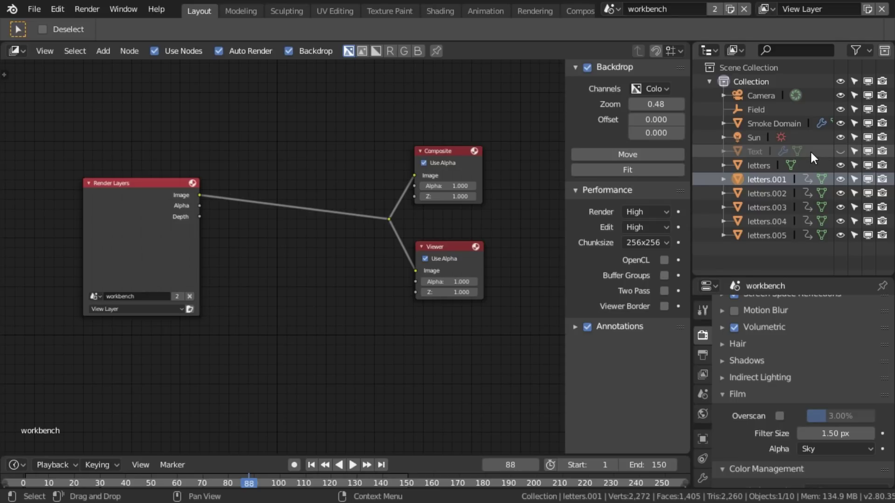
pyautogui.moveTo(806, 277); pyautogui.dragTo(792, 160)
pyautogui.scroll(6, 820, 233)
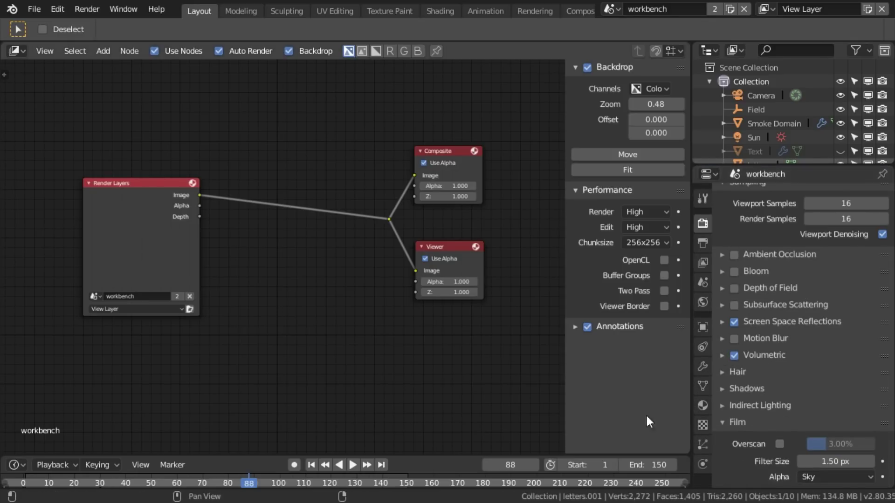
# Step: Set the animation's end frame to 150
pyautogui.click(659, 465)
pyautogui.write('150')
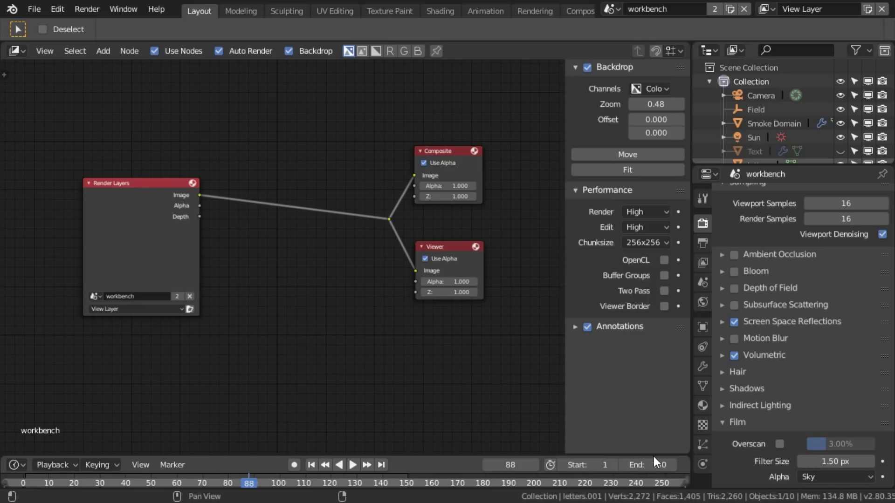
pyautogui.press('Return')
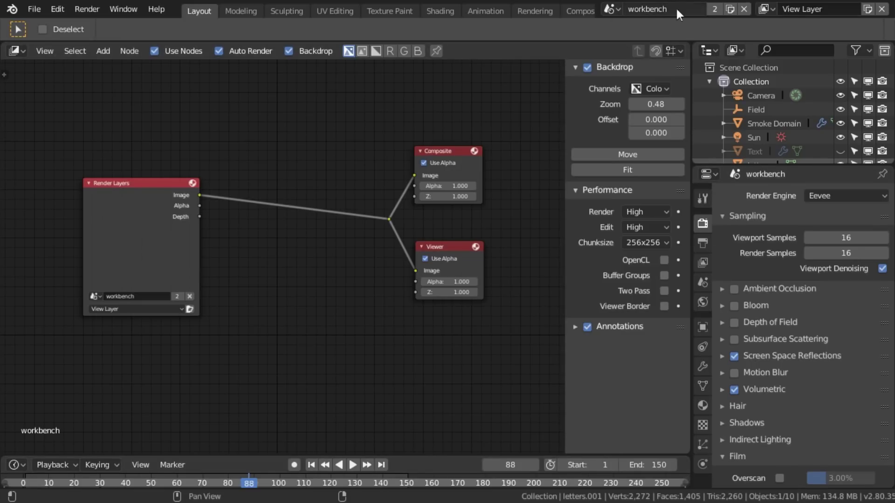
# Step: Switch the render engine to Workbench with Flat lighting and Single colour
pyautogui.click(825, 196)
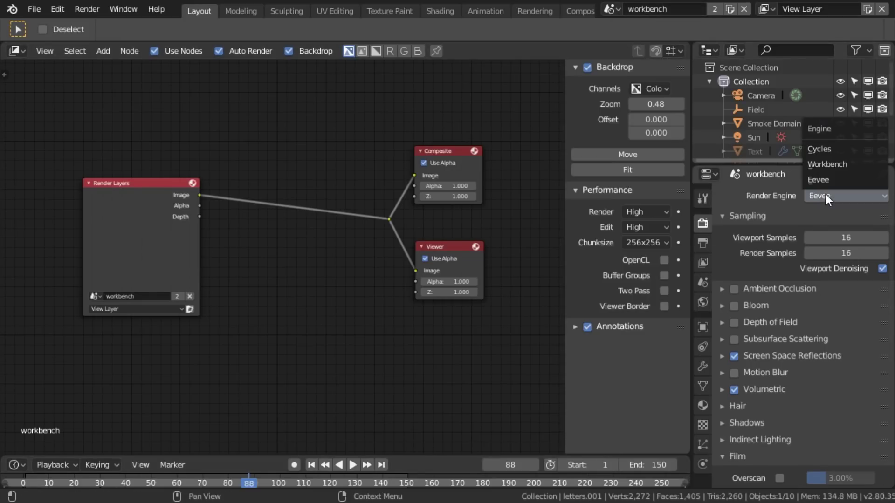
pyautogui.click(841, 164)
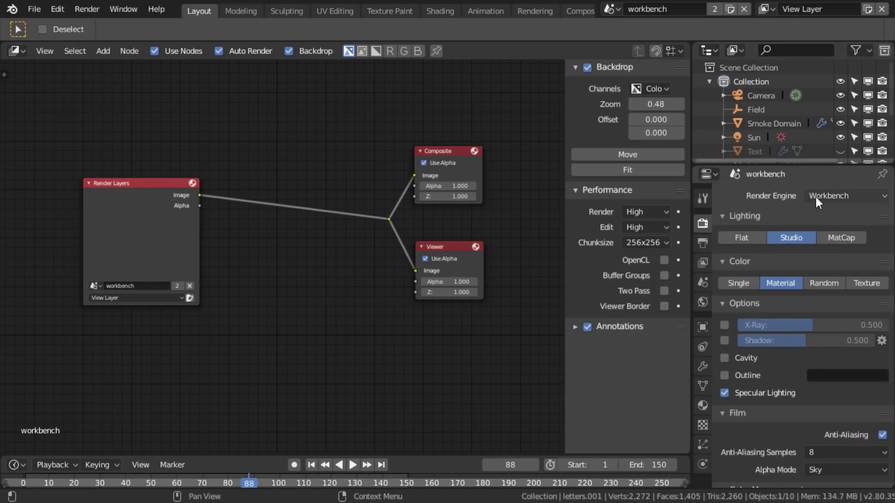
pyautogui.click(741, 237)
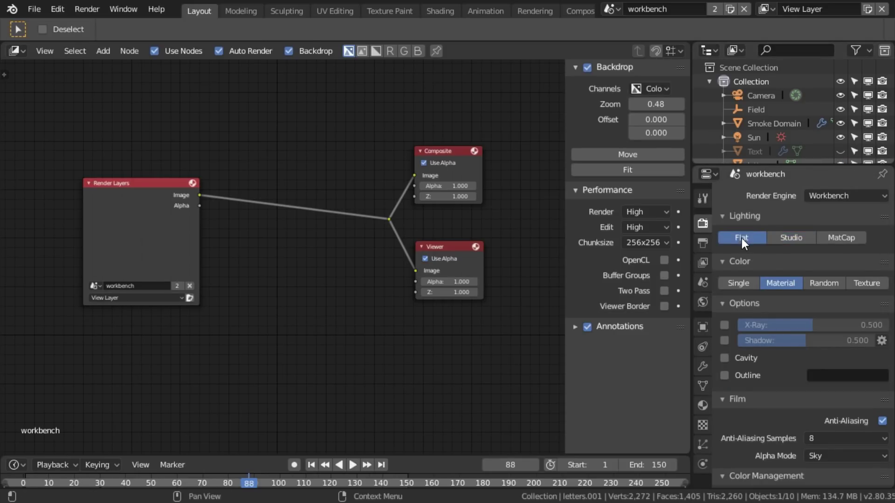
pyautogui.click(739, 283)
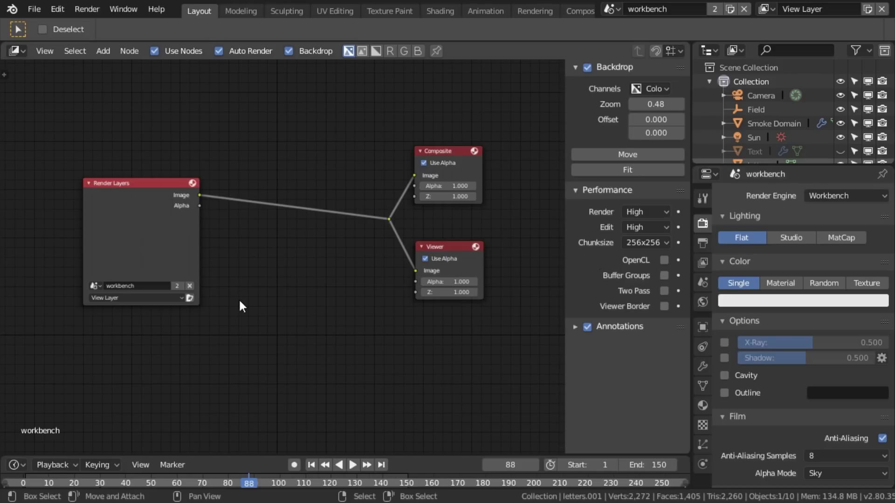
pyautogui.moveTo(231, 297); pyautogui.dragTo(249, 319, button='middle')
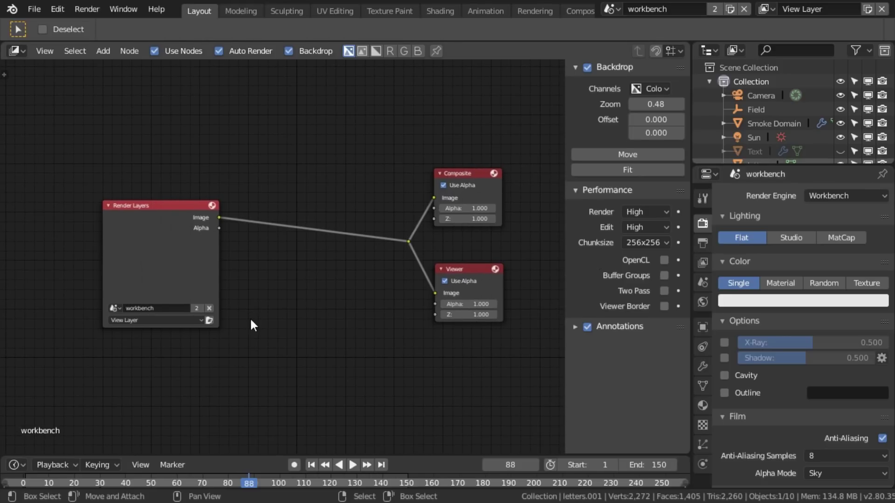
# Step: Render a test frame of the workbench scene and close the result
pyautogui.press('F12')
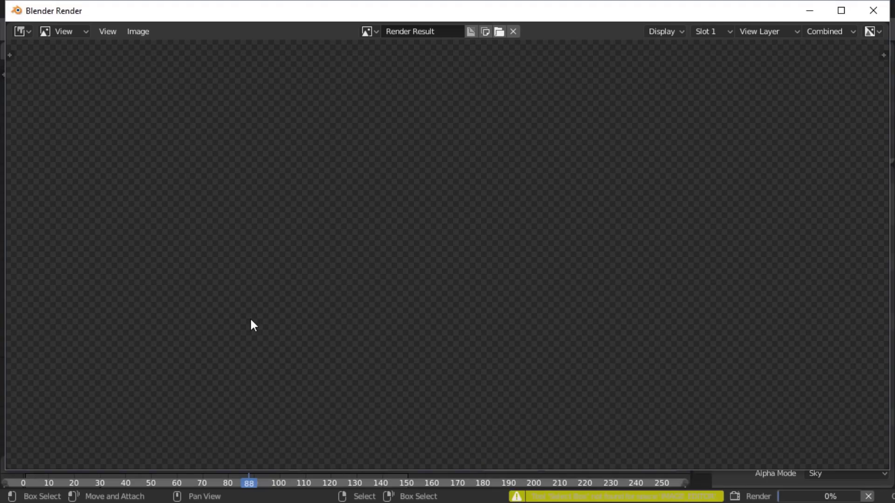
pyautogui.scroll(-5, 454, 279)
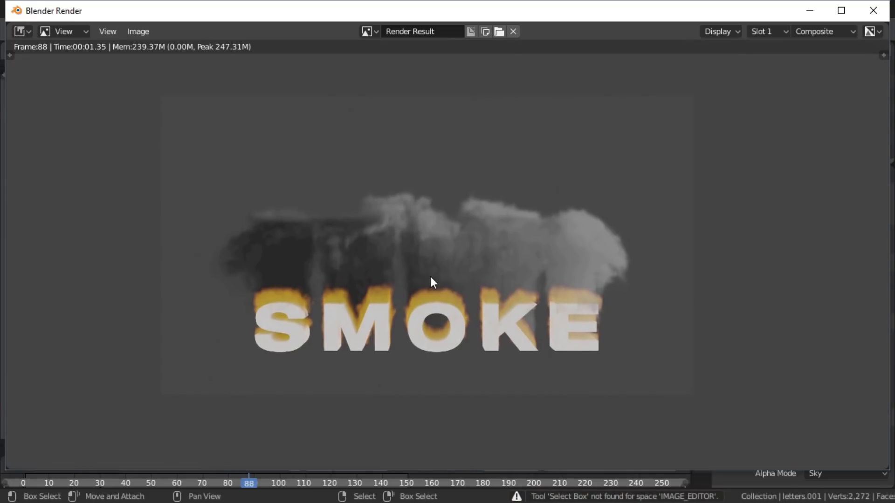
pyautogui.click(872, 10)
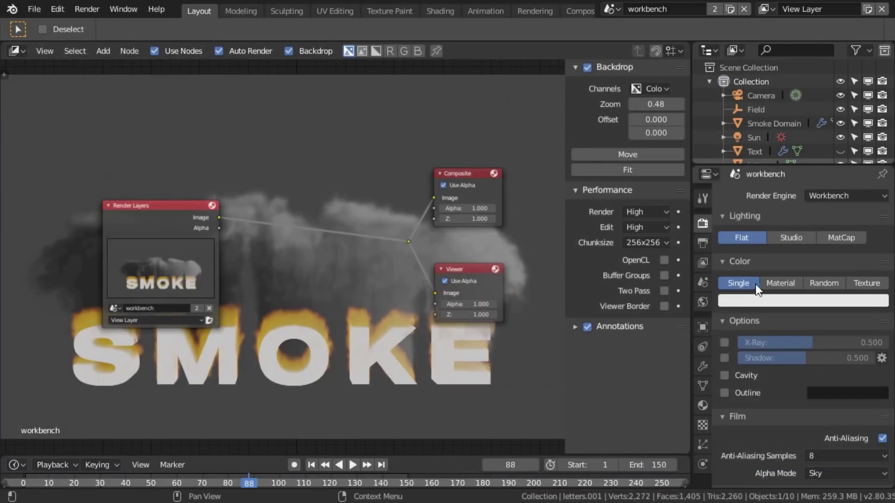
# Step: Set Film alpha mode to Transparent and re-render to confirm the transparent background
pyautogui.scroll(-3, 806, 353)
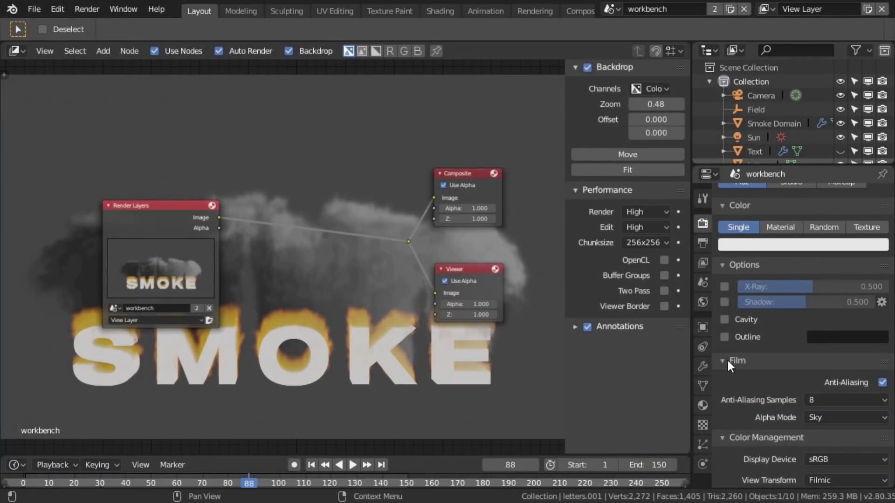
pyautogui.click(843, 415)
pyautogui.click(836, 384)
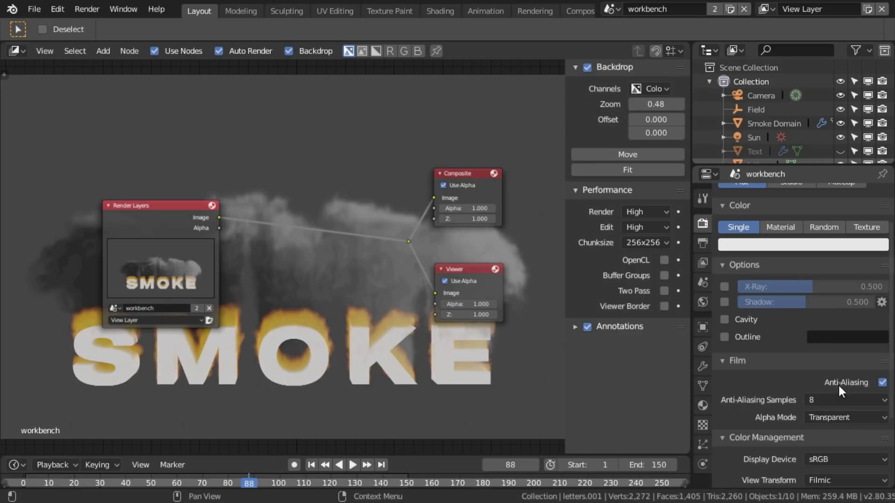
pyautogui.press('F12')
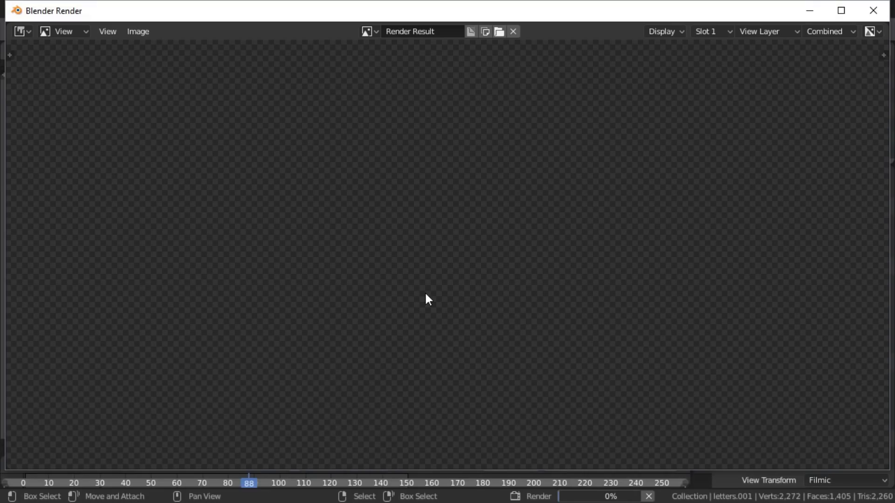
pyautogui.scroll(-1, 447, 294)
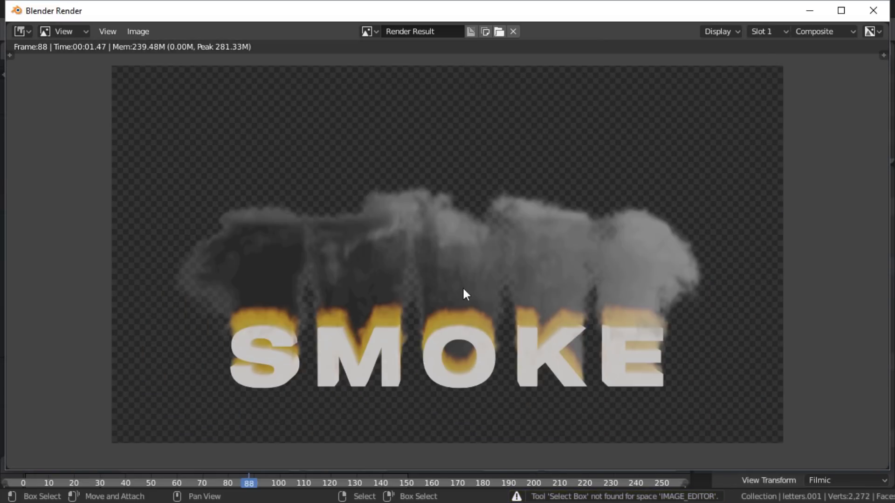
pyautogui.moveTo(460, 286); pyautogui.dragTo(447, 273, button='middle')
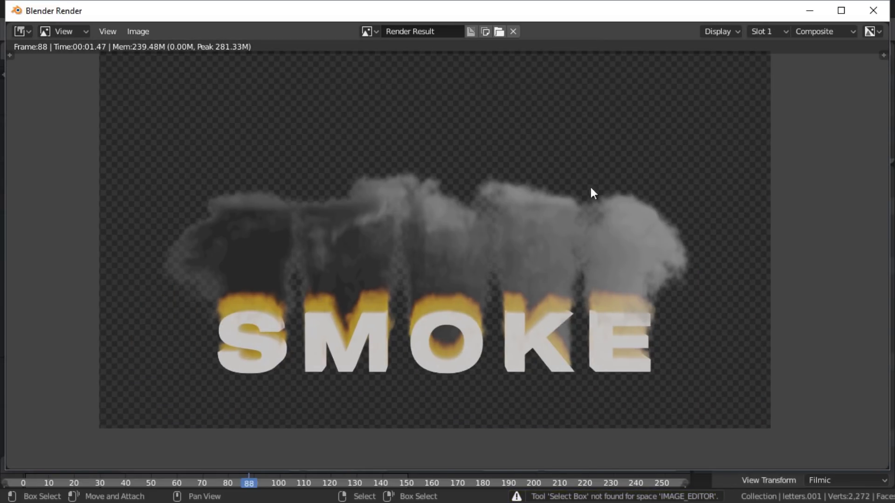
pyautogui.click(872, 11)
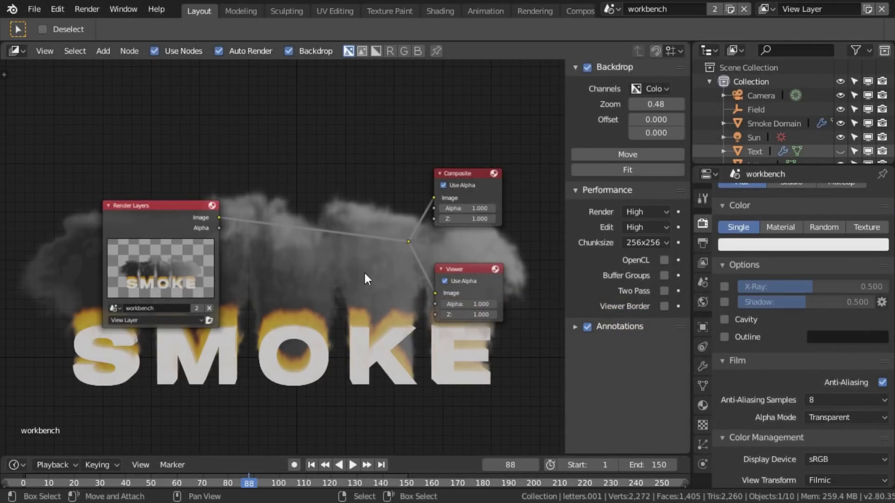
# Step: Move the workbench Render Layers node to the right to make room
pyautogui.moveTo(362, 274); pyautogui.dragTo(347, 296, button='middle')
pyautogui.moveTo(141, 241); pyautogui.dragTo(175, 240)
pyautogui.keyDown('shift'); pyautogui.scroll(-4, 305, 248); pyautogui.keyUp('shift')
pyautogui.scroll(2, 320, 240)
pyautogui.scroll(-2, 253, 181)
# Step: Duplicate the Render Layers node below the original and switch it to the eevee scene
pyautogui.hotkey('shift', 'd')
pyautogui.click(202, 295)
pyautogui.click(166, 396)
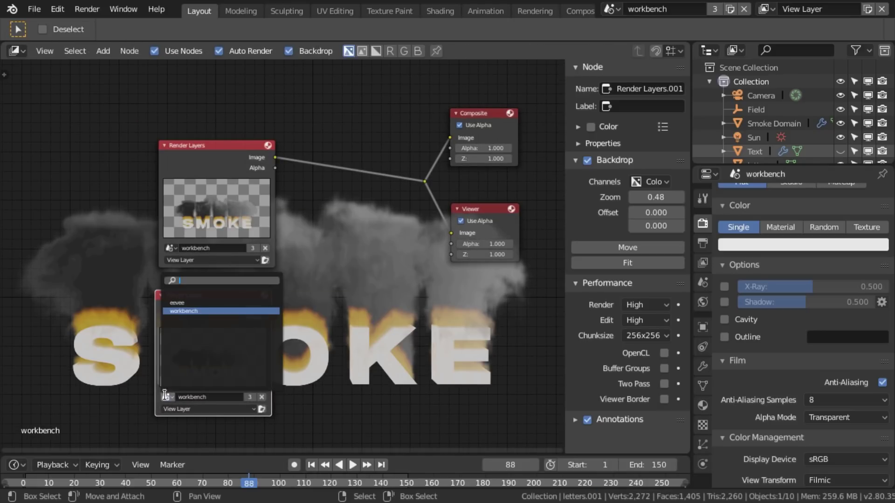
pyautogui.click(197, 299)
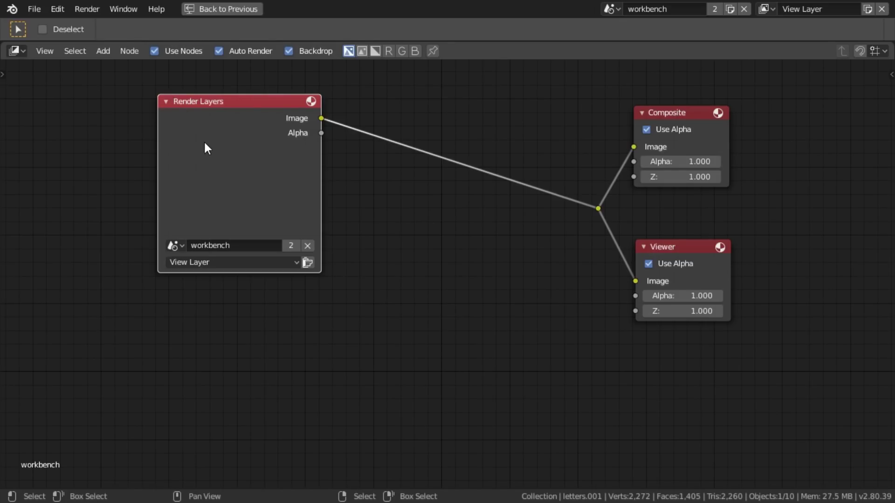
# Step: Add another Render Layers copy below the original using the eevee scene
pyautogui.hotkey('shift', 'd')
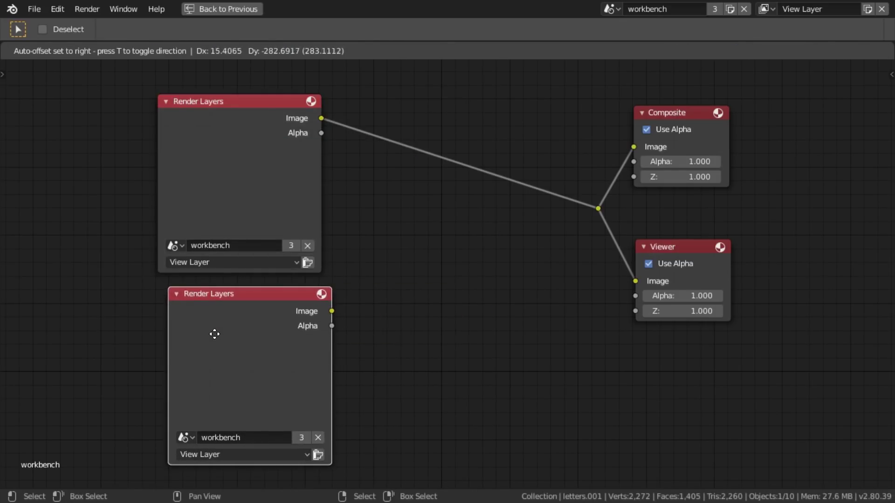
pyautogui.click(214, 334)
pyautogui.click(183, 438)
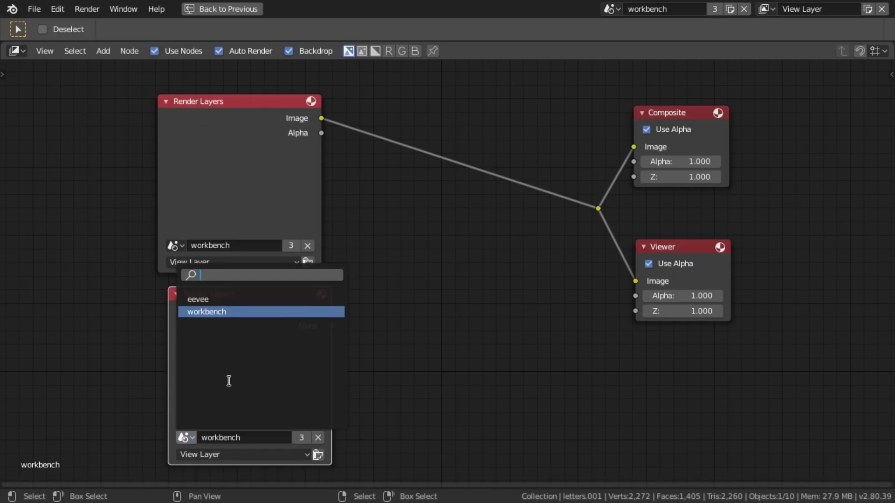
pyautogui.click(218, 299)
# Step: Insert a Set Alpha node on the output link, fed by workbench Alpha and eevee Image
pyautogui.hotkey('shift', 'a')
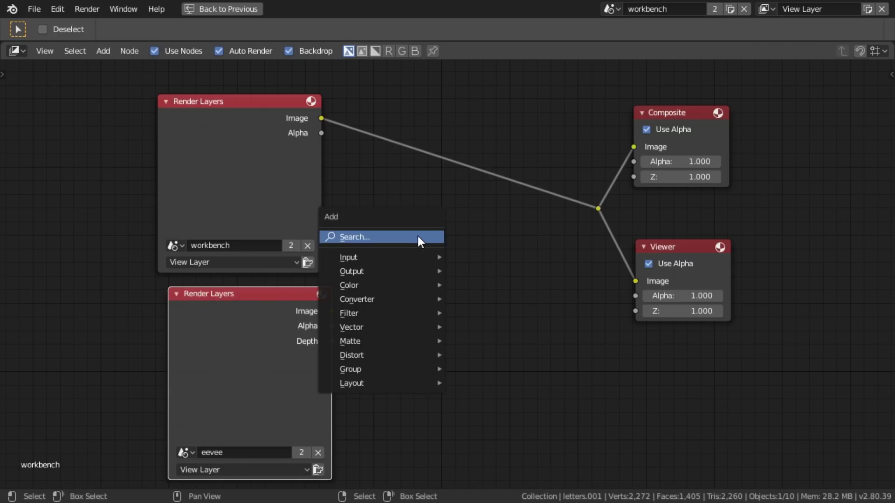
pyautogui.click(414, 238)
pyautogui.write('set')
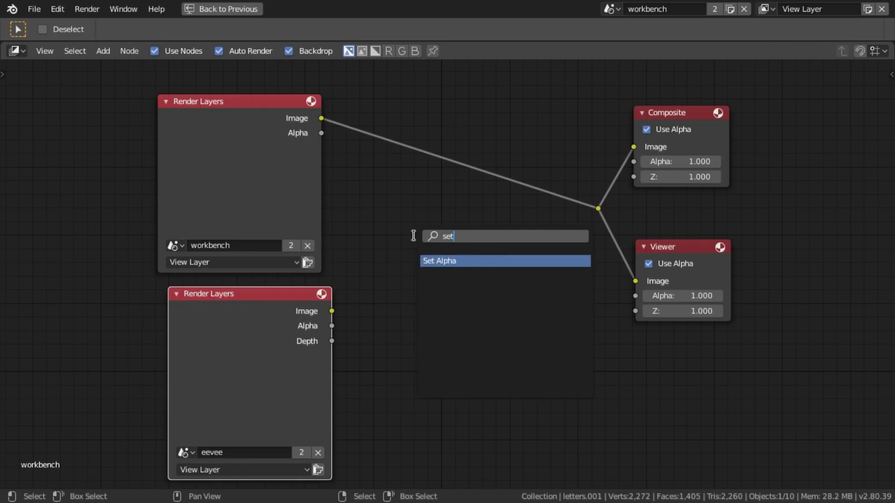
pyautogui.click(449, 260)
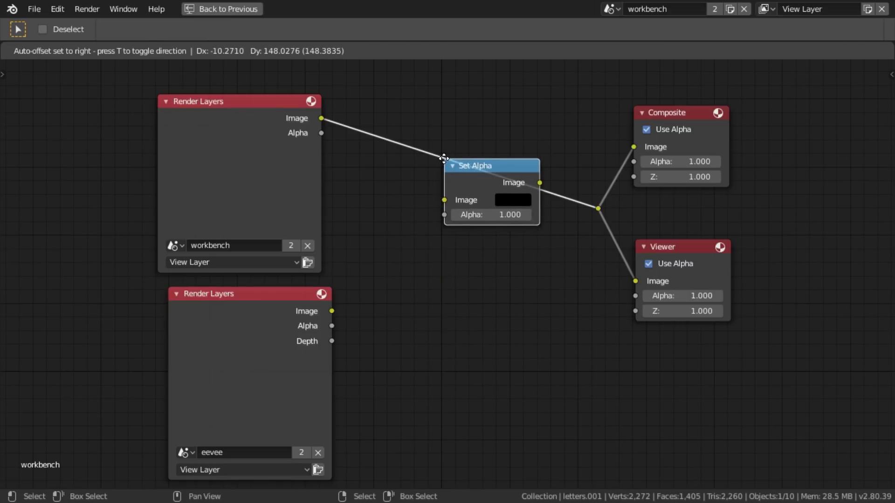
pyautogui.click(446, 159)
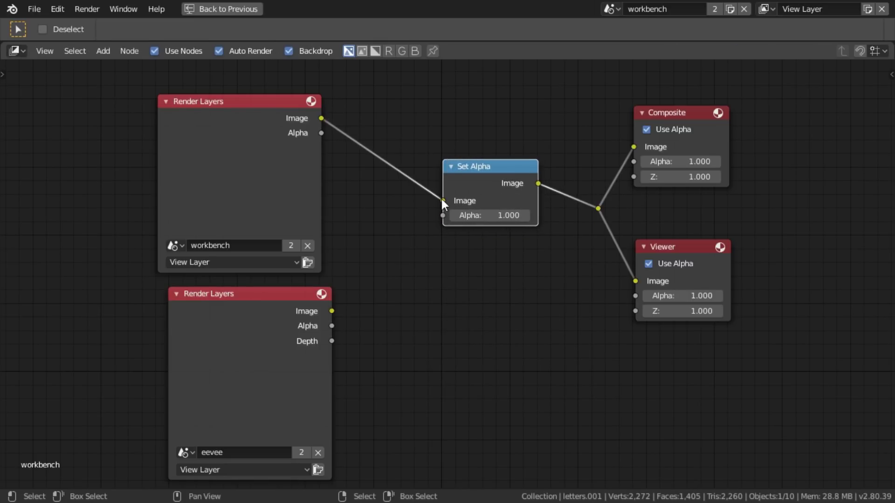
pyautogui.moveTo(441, 200)
pyautogui.mouseDown()
pyautogui.moveTo(387, 191)
pyautogui.moveTo(315, 124)
pyautogui.moveTo(315, 137)
pyautogui.moveTo(424, 218)
pyautogui.moveTo(443, 216)
pyautogui.mouseUp()
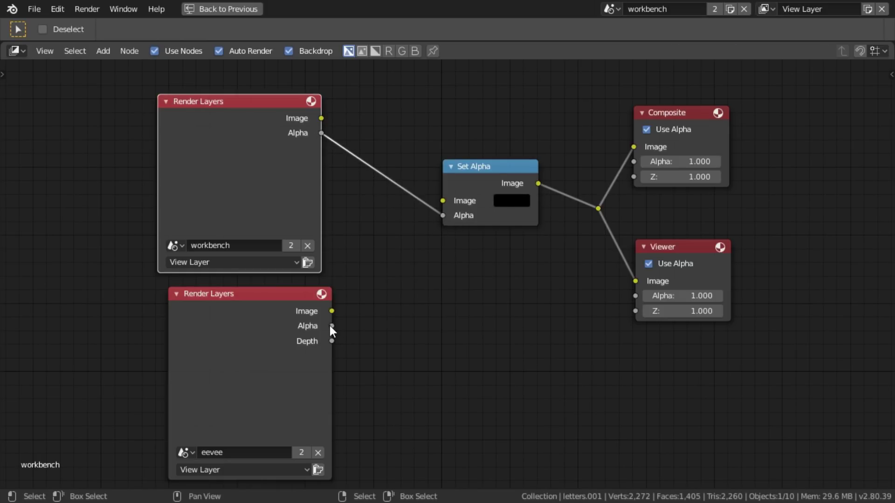
pyautogui.moveTo(331, 311); pyautogui.dragTo(443, 201)
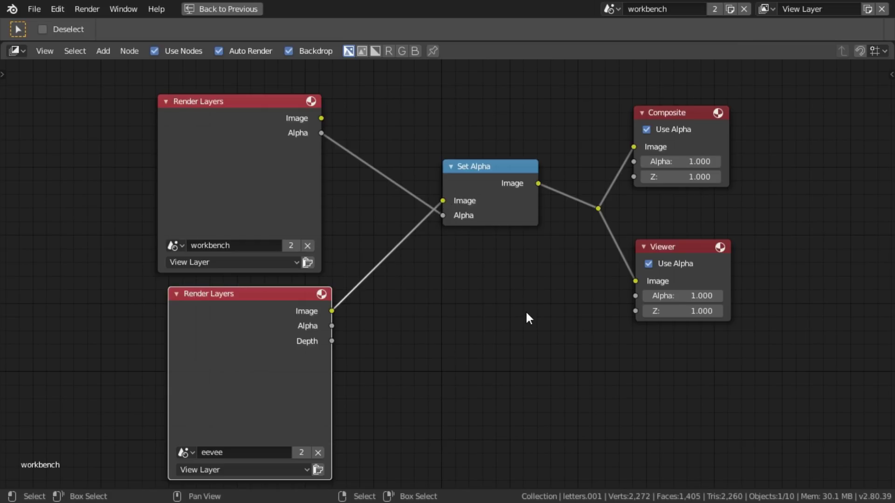